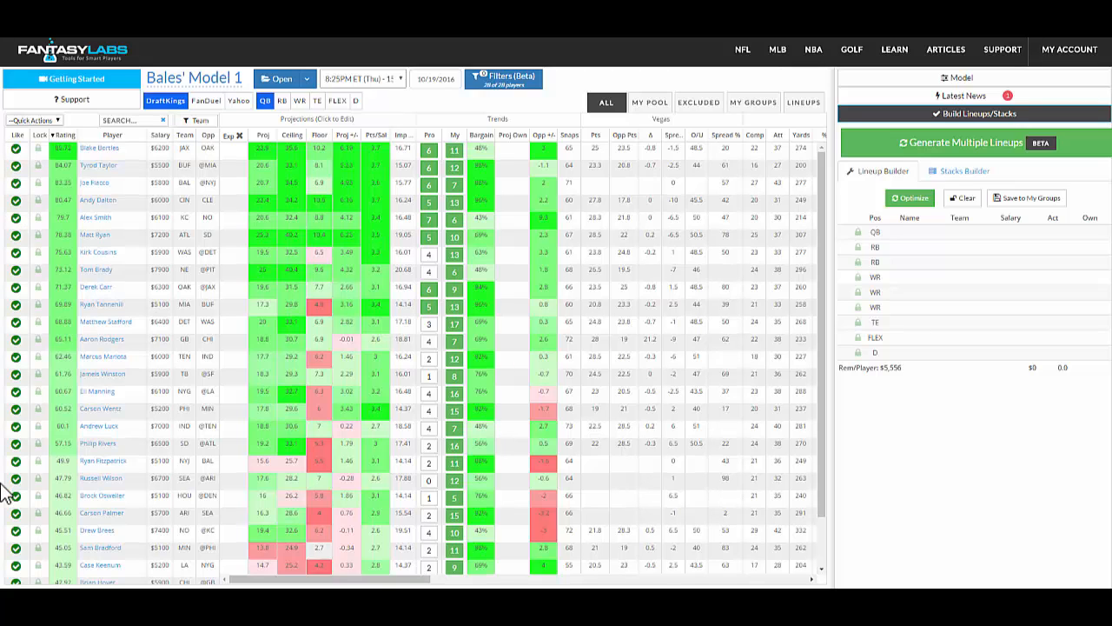
# - Unlike all quarterbacks in bulk and restore them with Like All
pyautogui.click(33, 121)
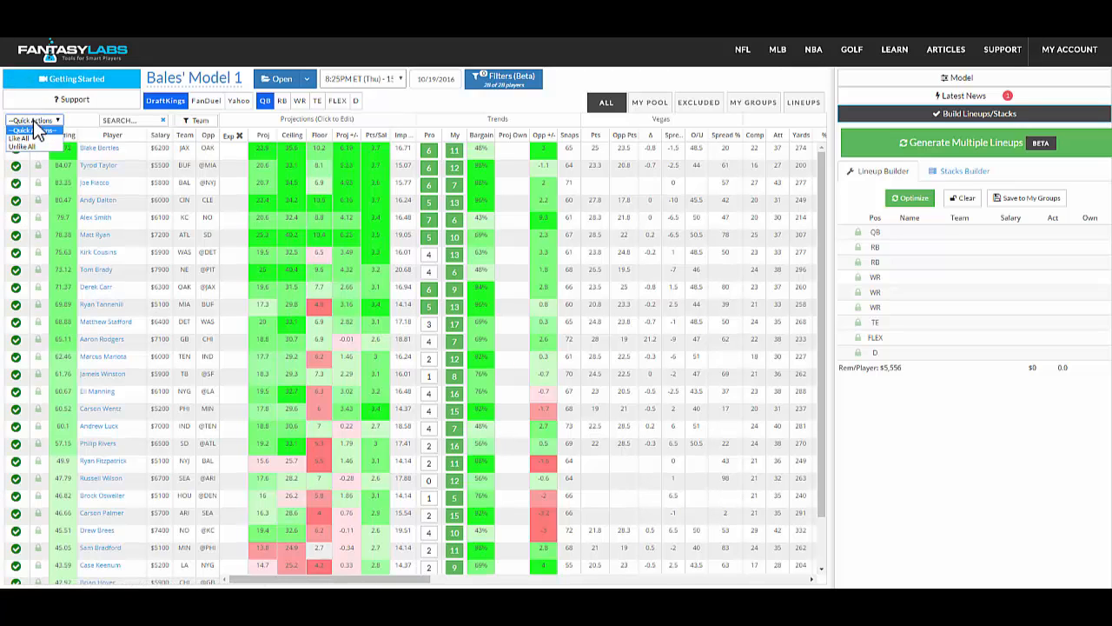
pyautogui.click(26, 146)
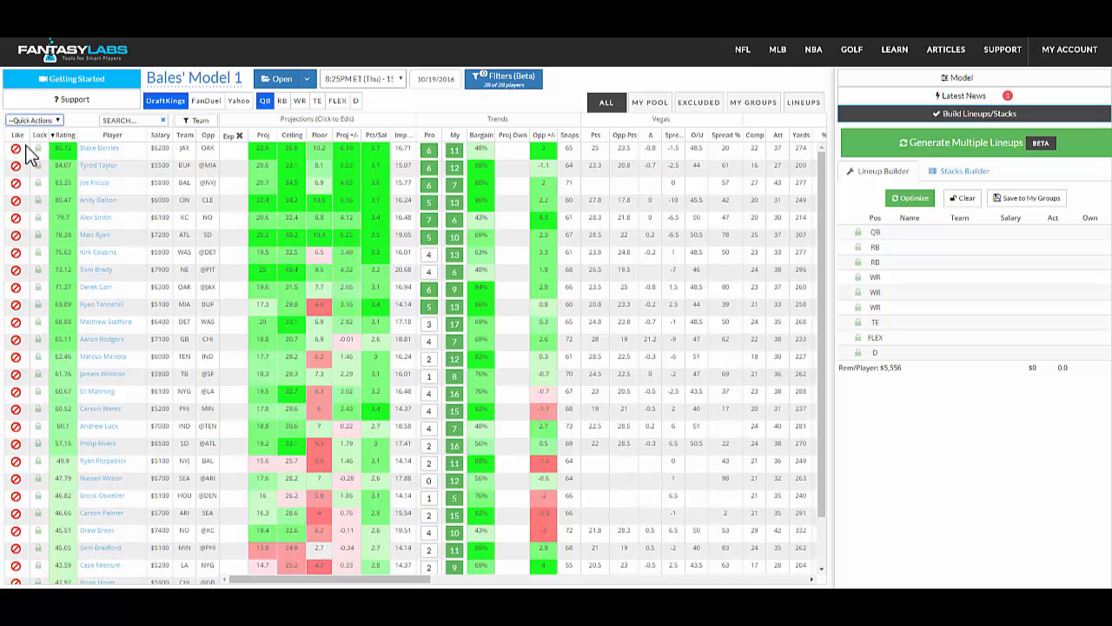
pyautogui.click(33, 121)
pyautogui.click(27, 134)
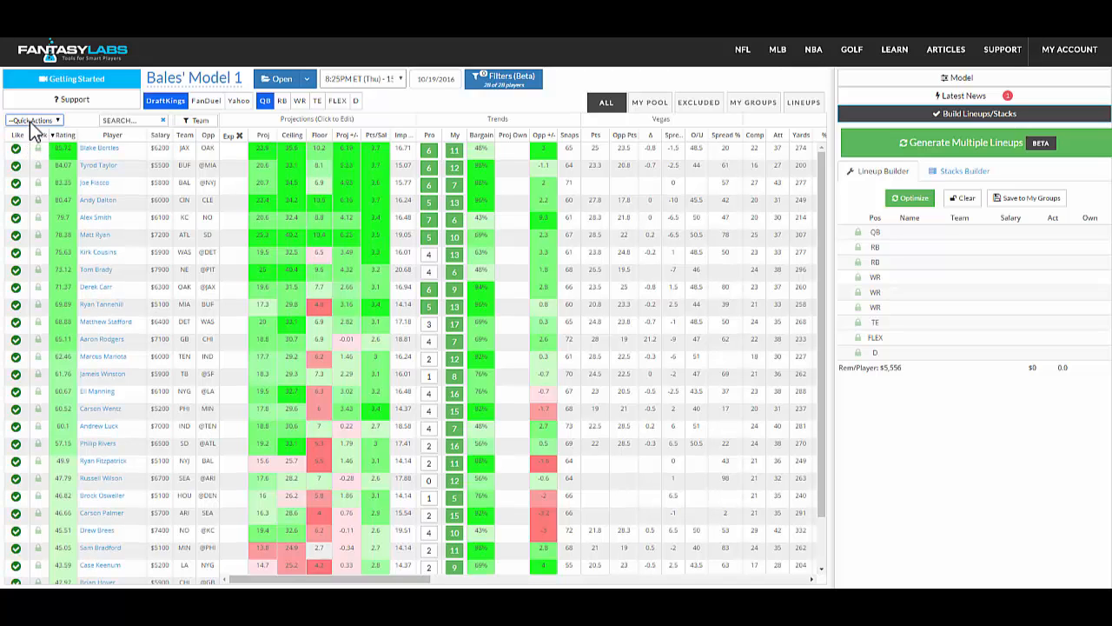
# - Unlike all quarterbacks in bulk, and like only Blake Bortles, Tyrod Taylor, Joe Flacco and Andy Dalton
pyautogui.click(32, 121)
pyautogui.click(26, 146)
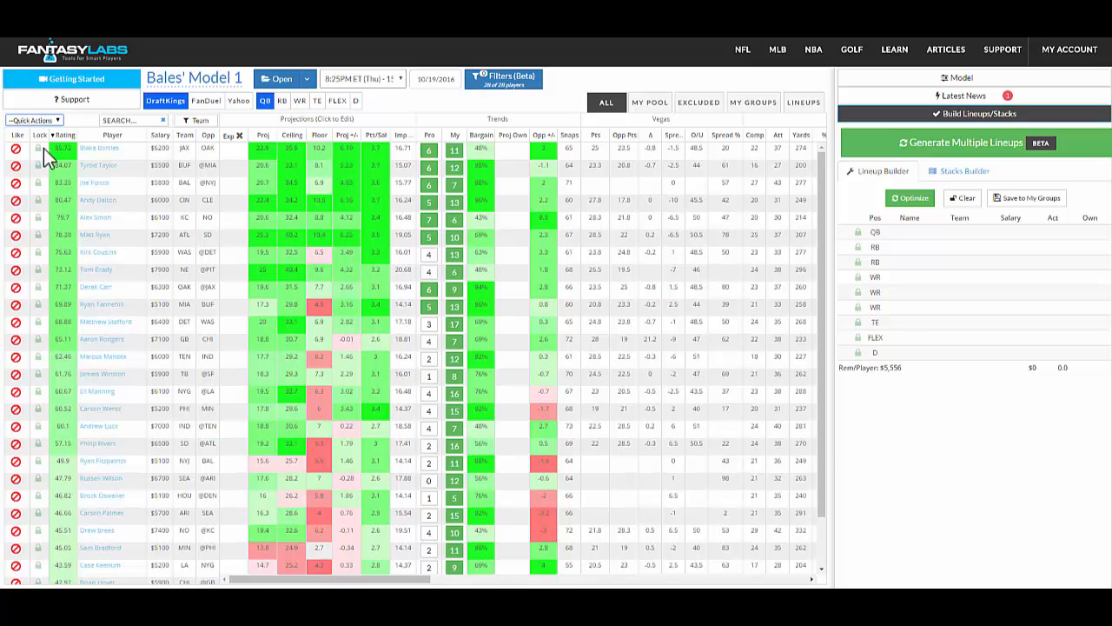
pyautogui.click(16, 148)
pyautogui.click(16, 166)
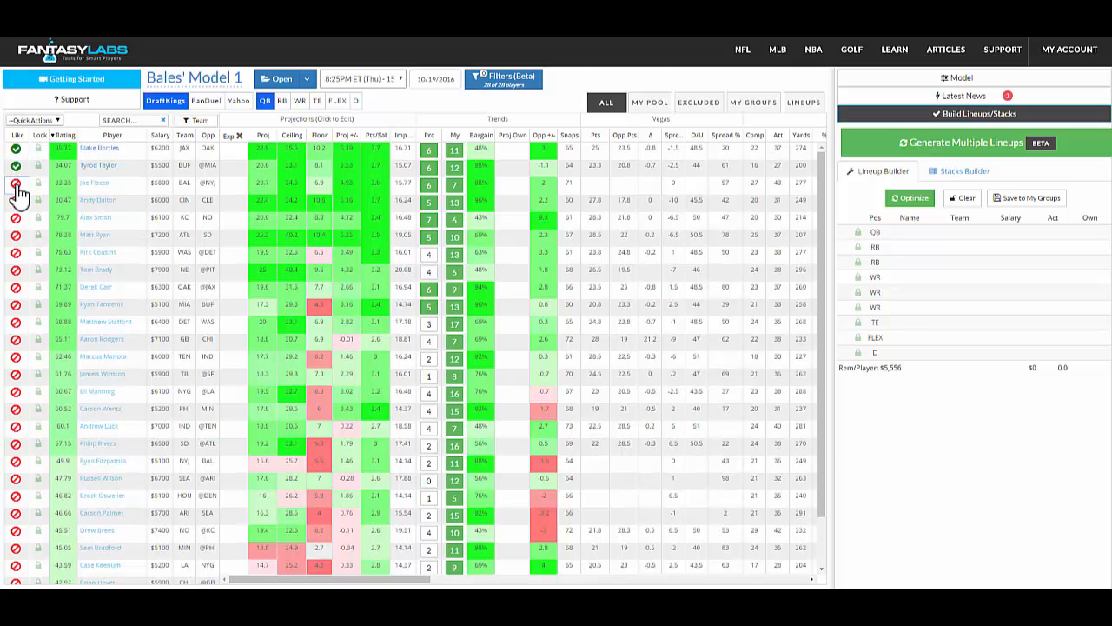
pyautogui.click(15, 184)
pyautogui.click(16, 201)
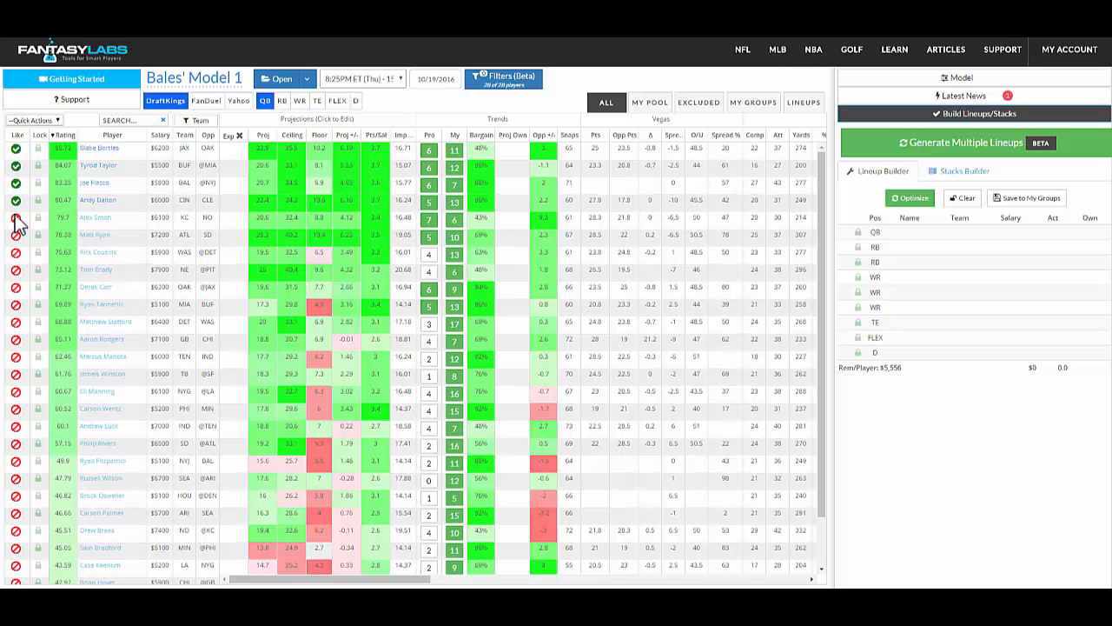
# - Compare the quarterbacks in the player pool with the excluded ones, and return to the full player list
pyautogui.click(662, 109)
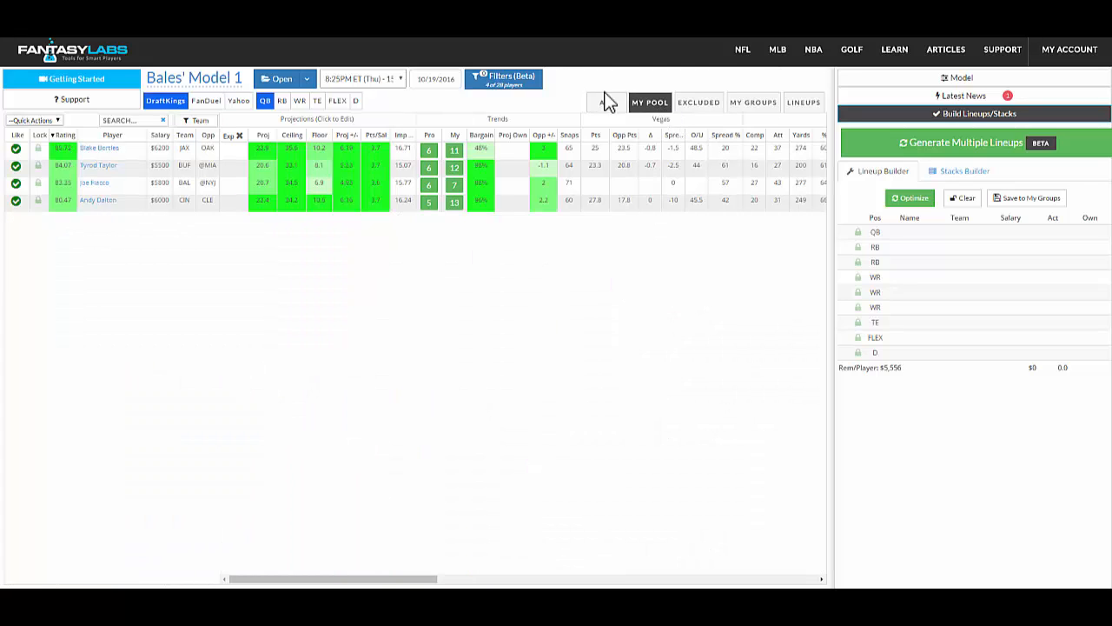
pyautogui.click(715, 104)
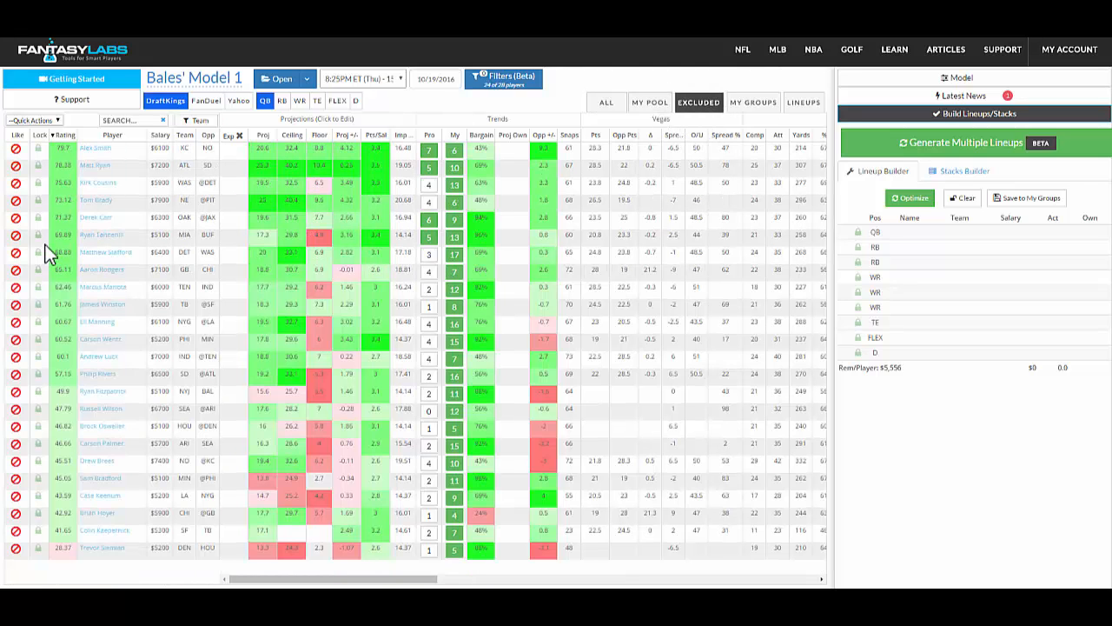
pyautogui.click(608, 104)
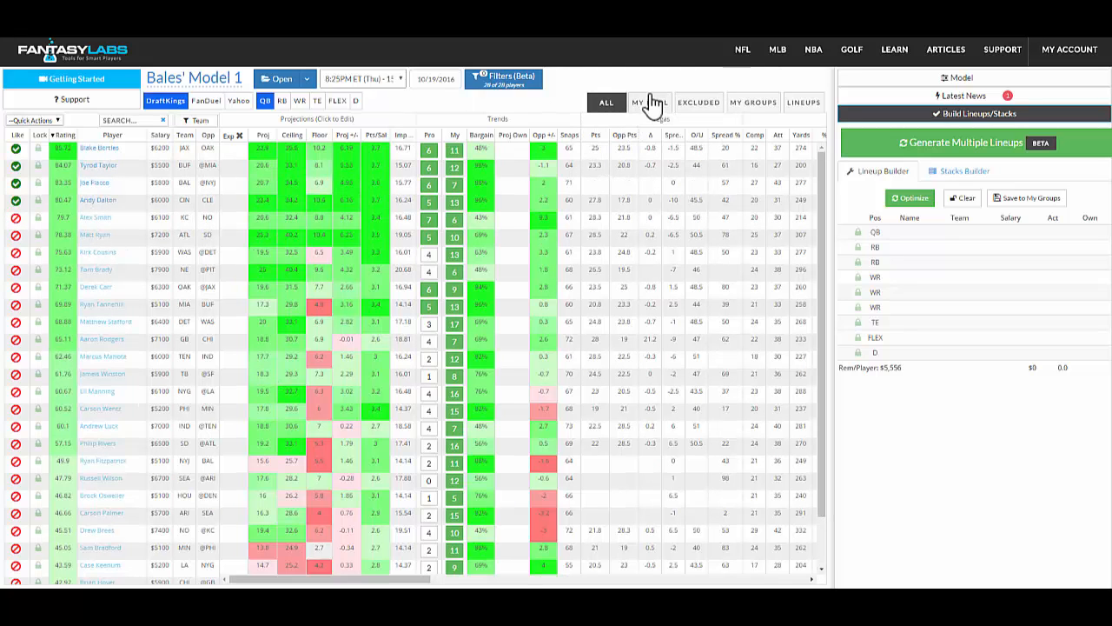
pyautogui.click(652, 103)
pyautogui.click(606, 105)
# - Unlike all quarterbacks in bulk, and like only Blake Bortles, Tyrod Taylor and Joe Flacco
pyautogui.click(43, 121)
pyautogui.click(33, 147)
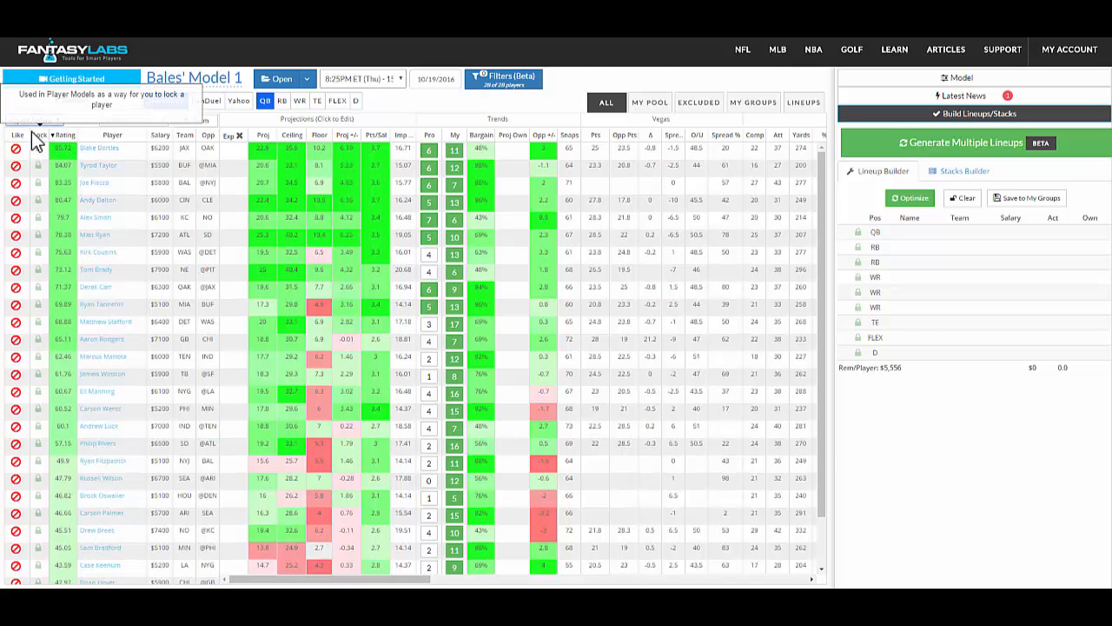
pyautogui.click(16, 148)
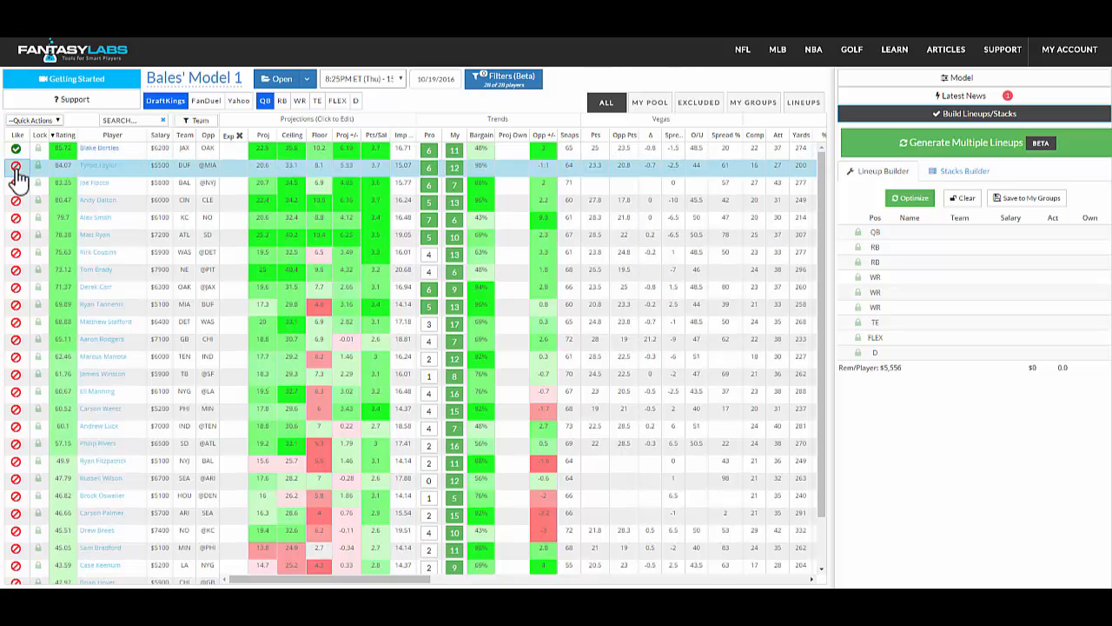
pyautogui.click(15, 166)
pyautogui.click(16, 182)
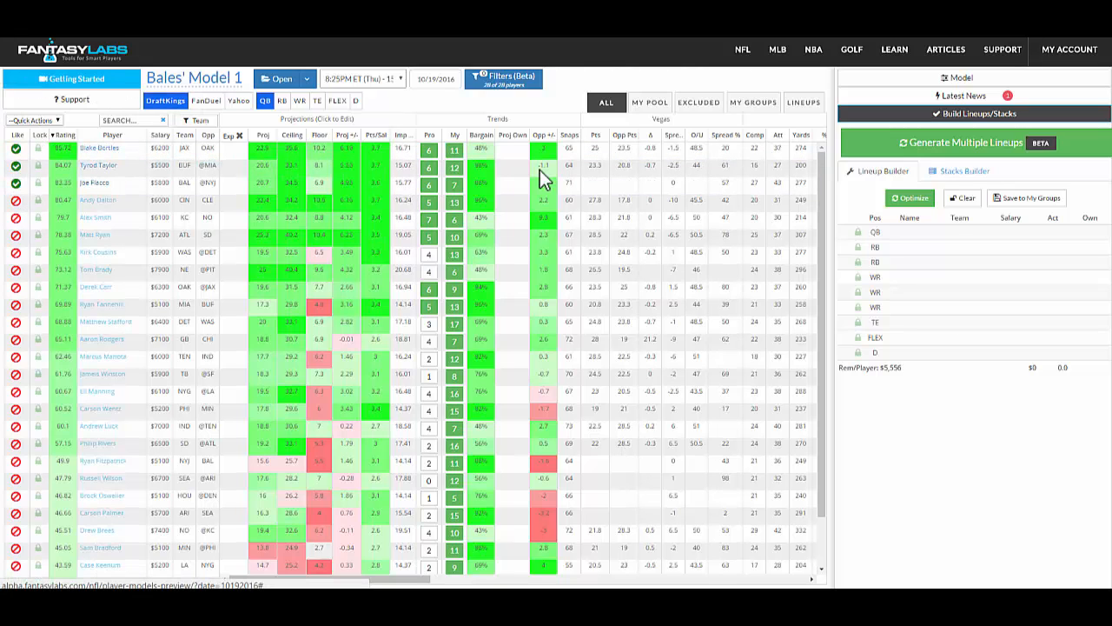
# - Generate 10 lineups with the Default Template and examine the quarterbacks' exposures before closing the Lineup Builder
pyautogui.click(1001, 147)
pyautogui.click(834, 167)
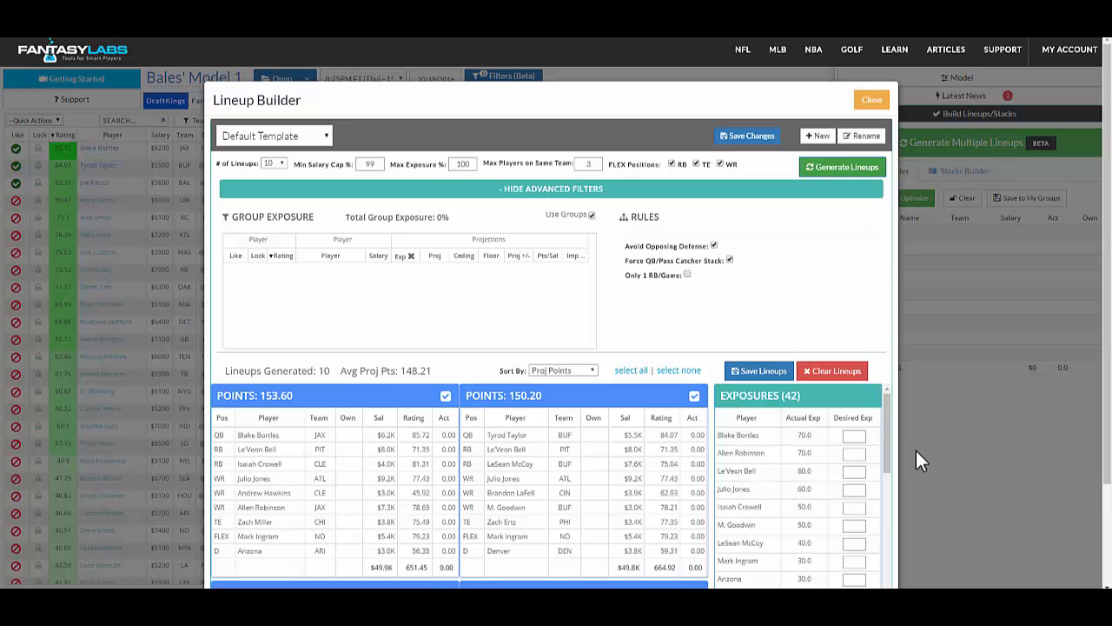
pyautogui.scroll(-1, 887, 425)
pyautogui.scroll(1, 886, 425)
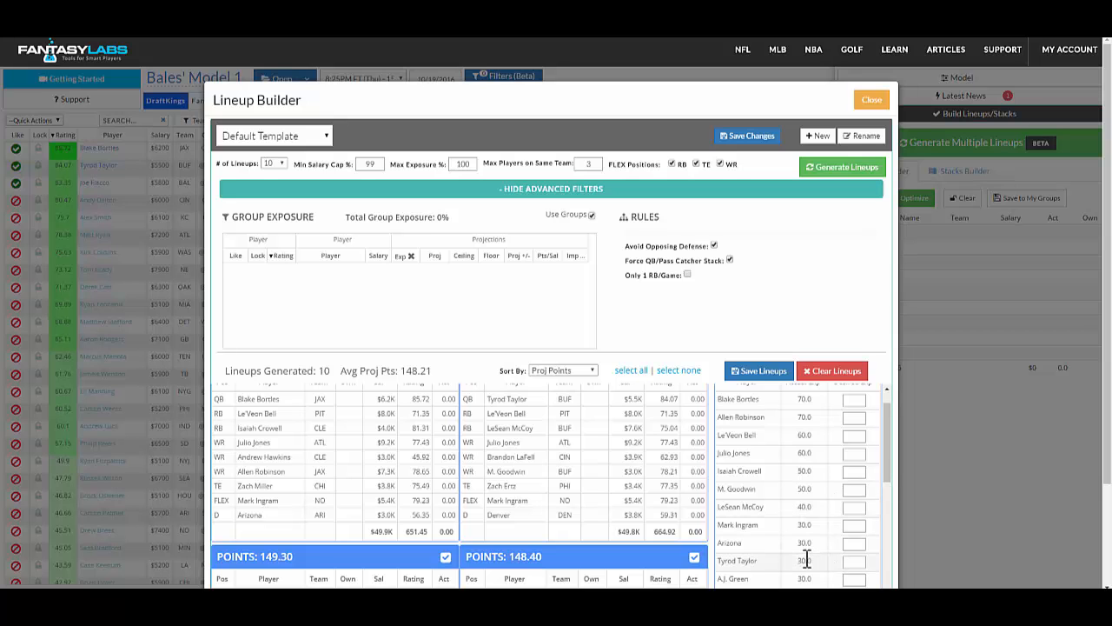
pyautogui.click(871, 100)
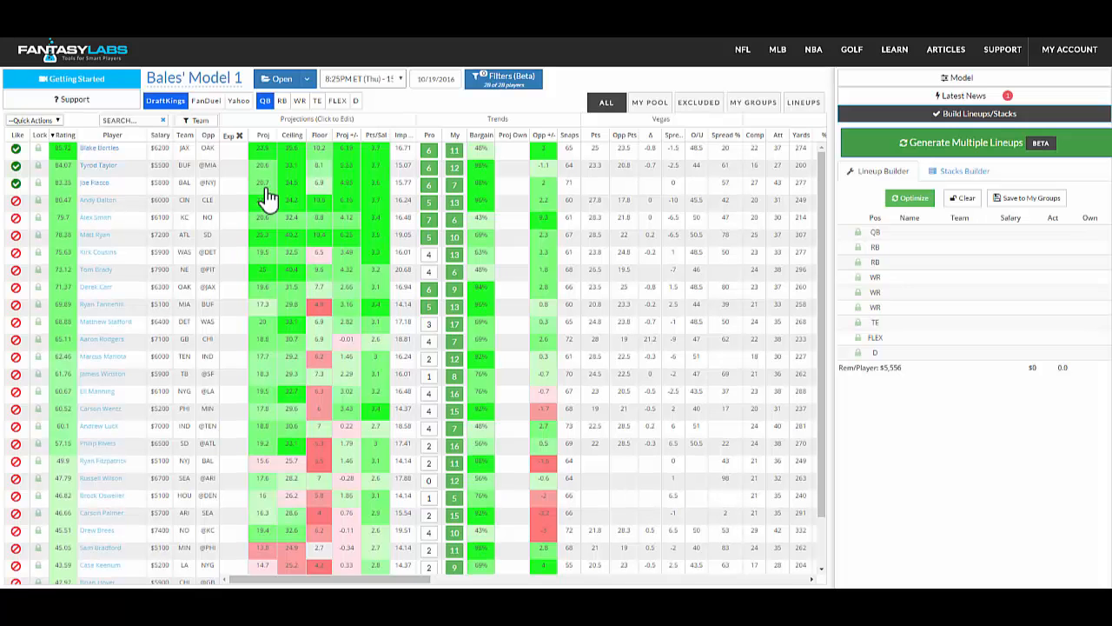
# - Set Blake Bortles' exposure to 50 and generate 10 lineups to check his actual exposure
pyautogui.click(229, 150)
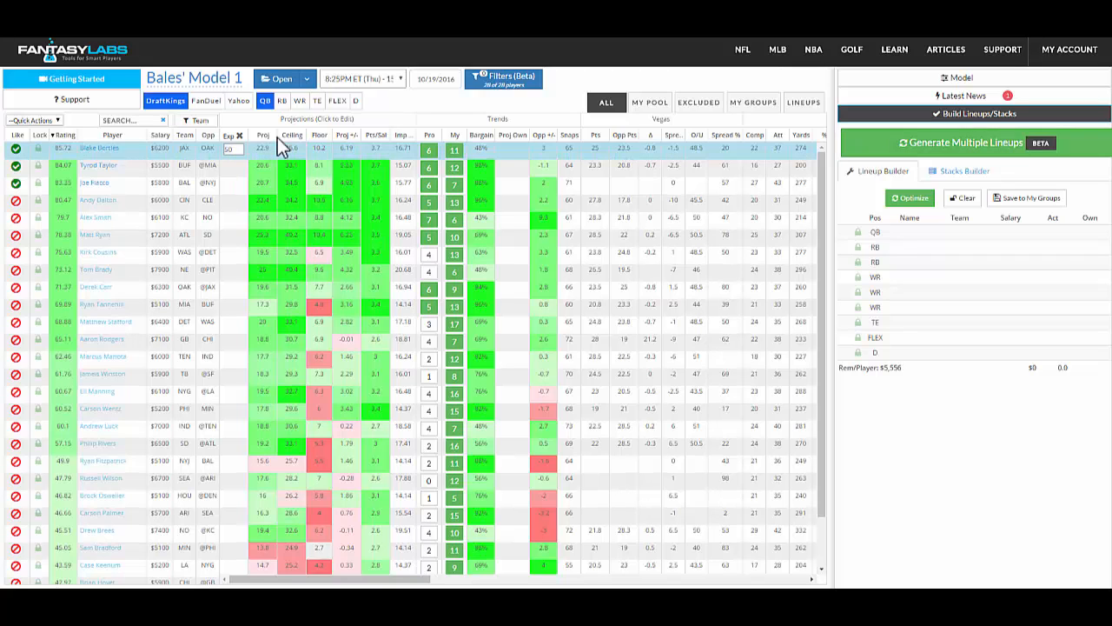
pyautogui.click(440, 104)
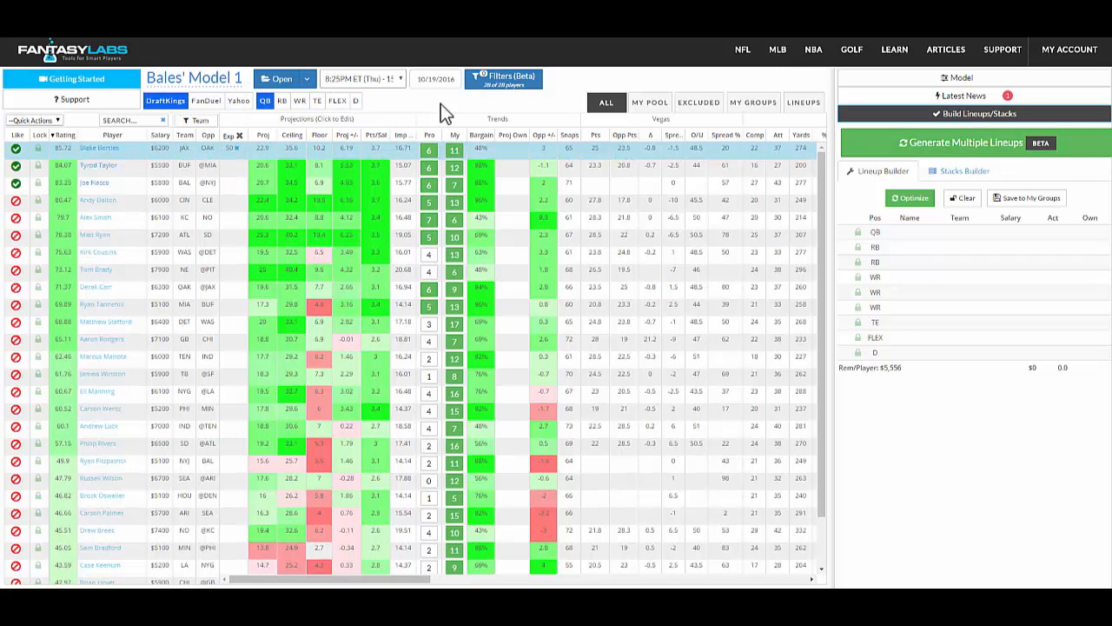
pyautogui.click(969, 152)
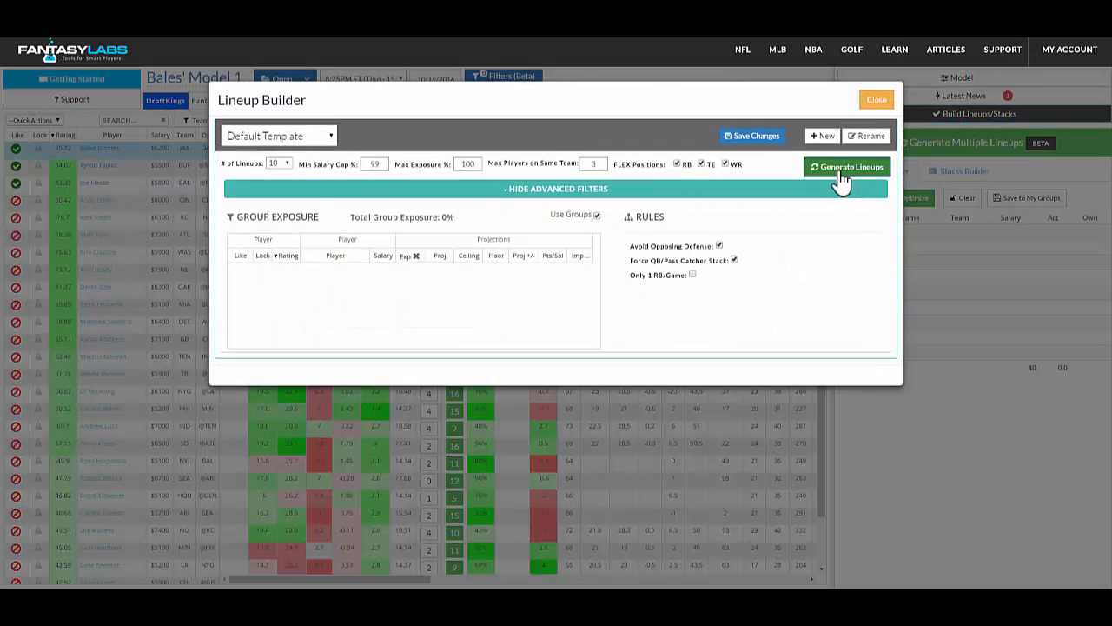
pyautogui.click(843, 174)
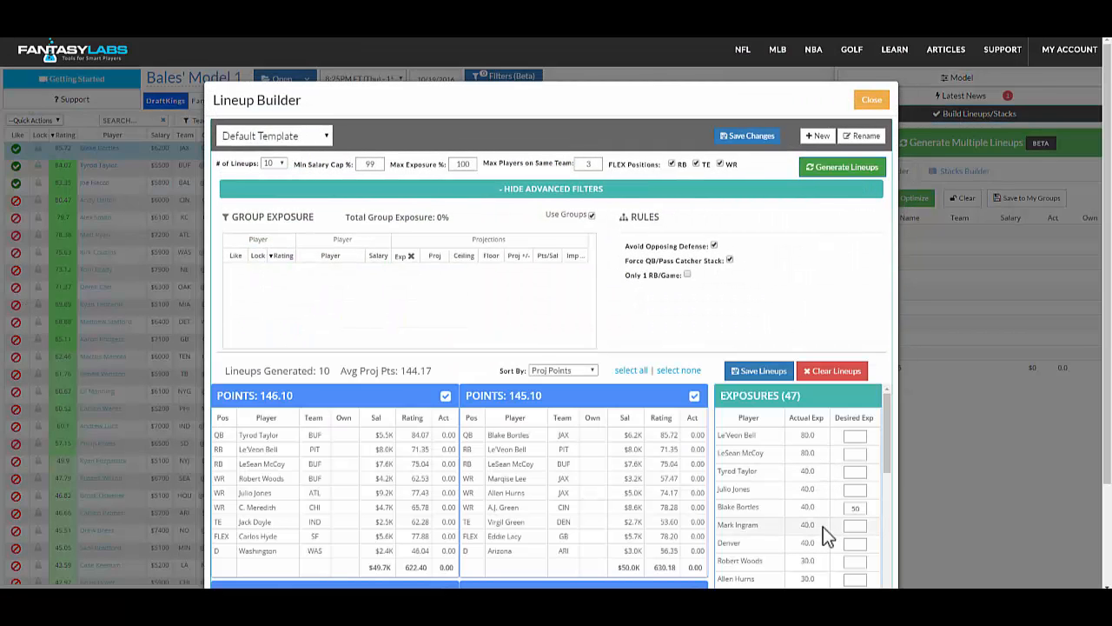
pyautogui.click(872, 101)
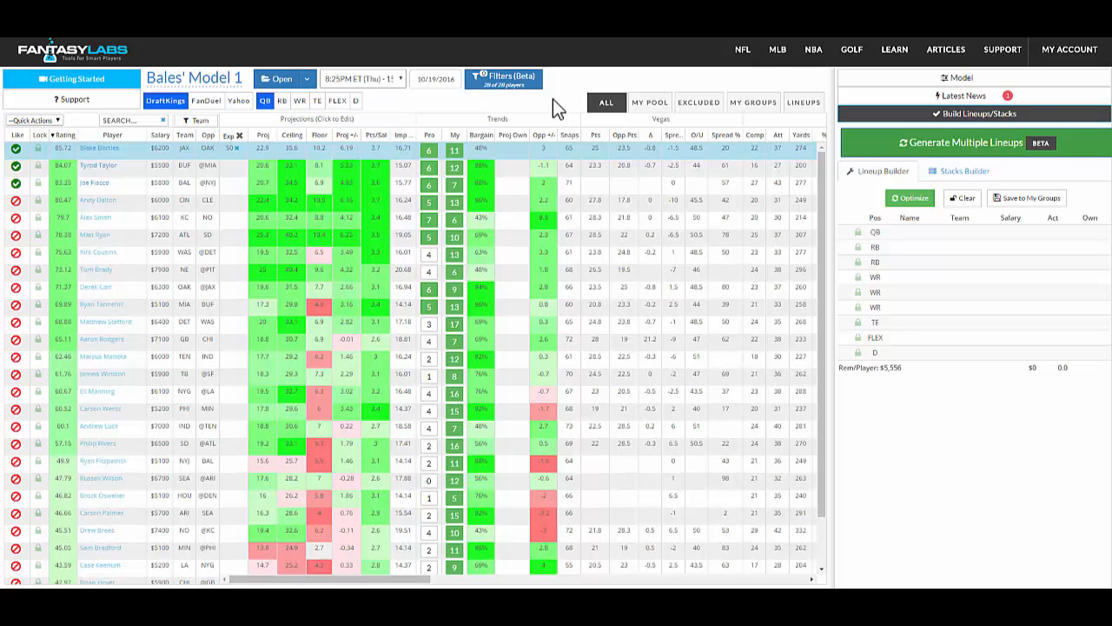
# - Clear the exposure value for Blake Bortles
pyautogui.click(235, 150)
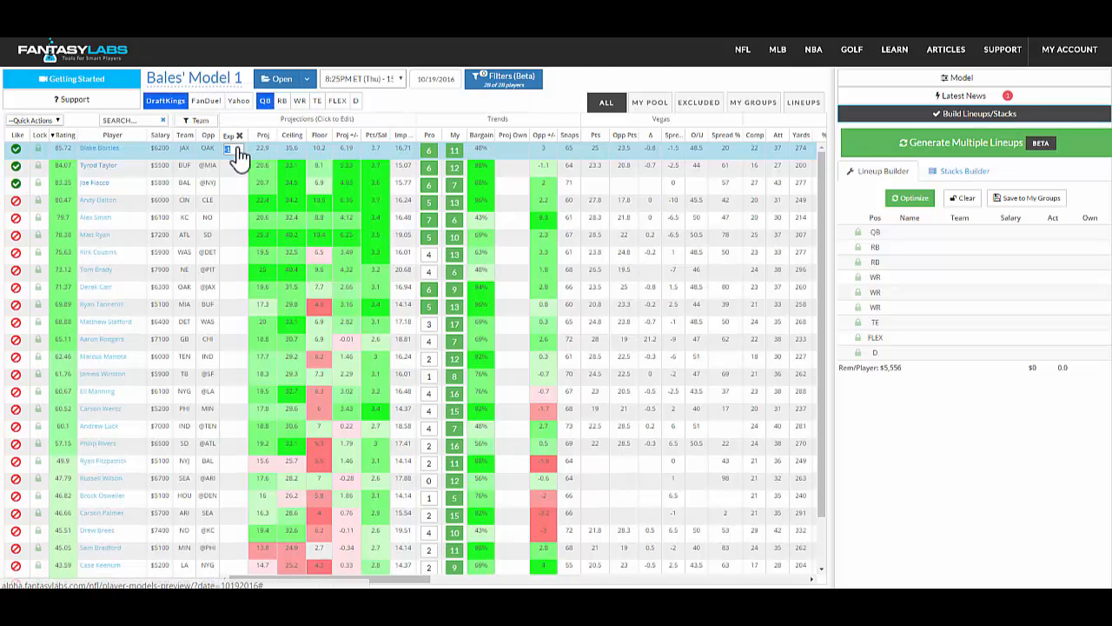
pyautogui.click(935, 449)
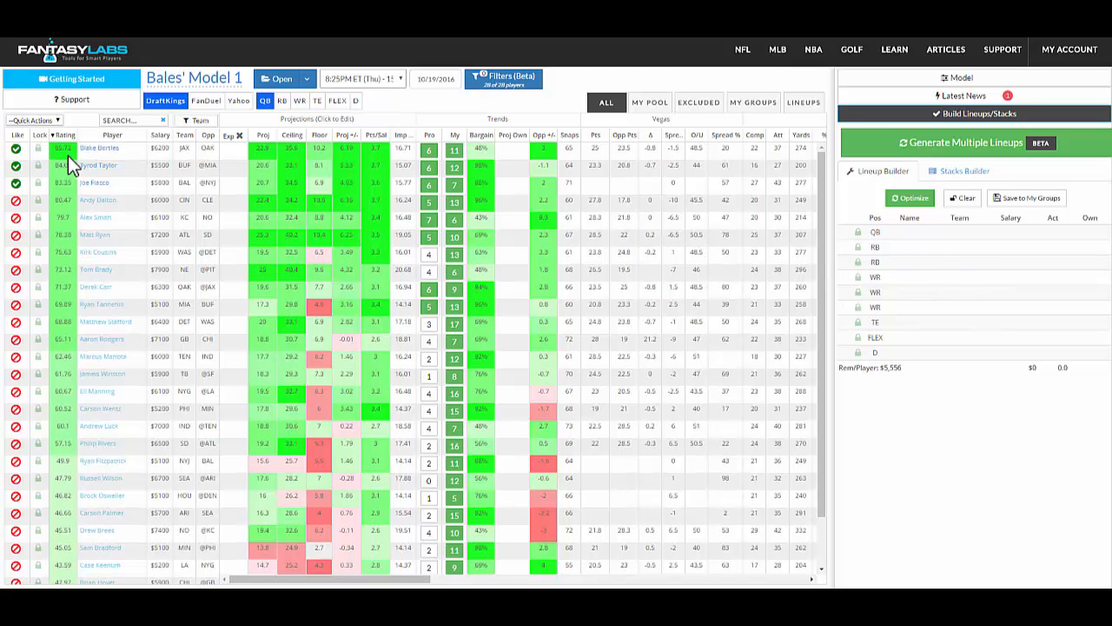
# - Lock quarterback Blake Bortles and running backs Lamar Miller and Eddie Lacy, and save them to My Groups
pyautogui.click(38, 149)
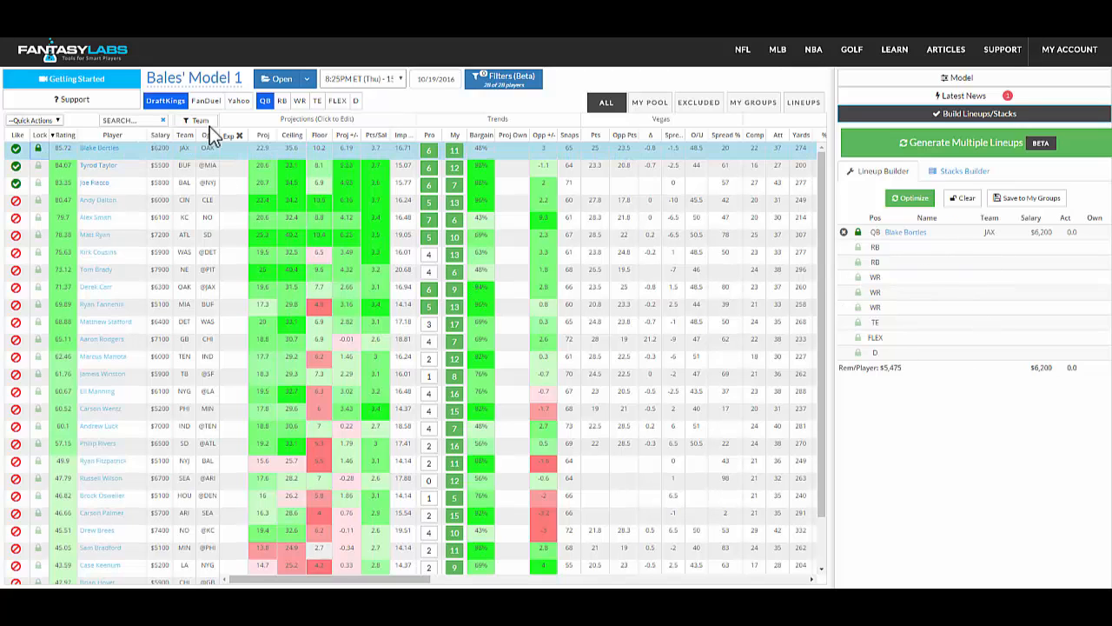
pyautogui.click(282, 101)
pyautogui.click(37, 148)
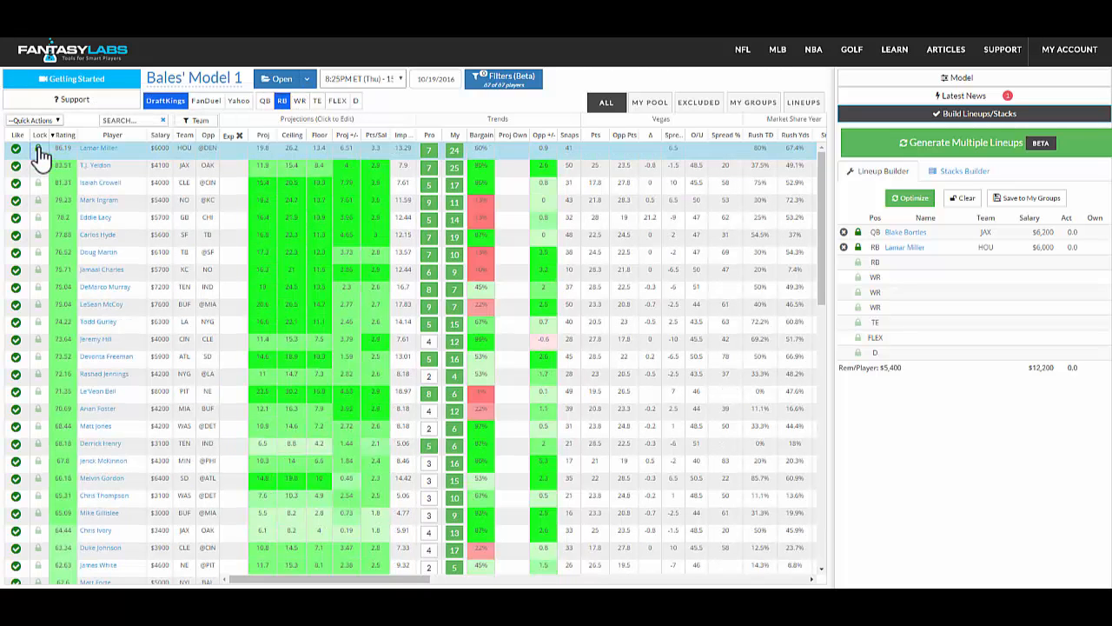
pyautogui.click(37, 218)
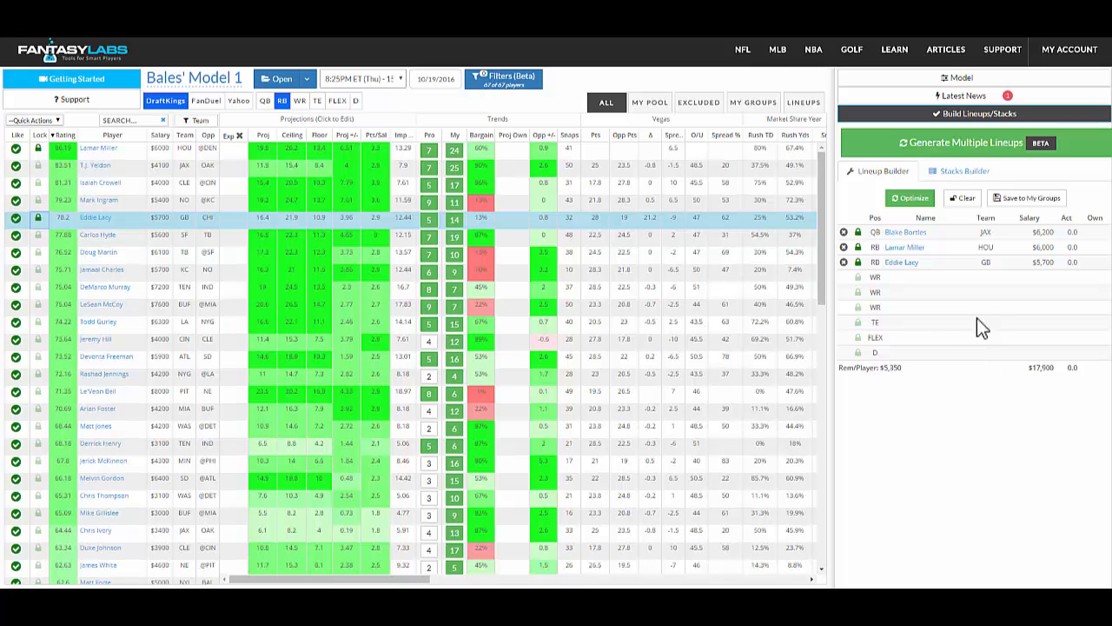
pyautogui.click(1027, 200)
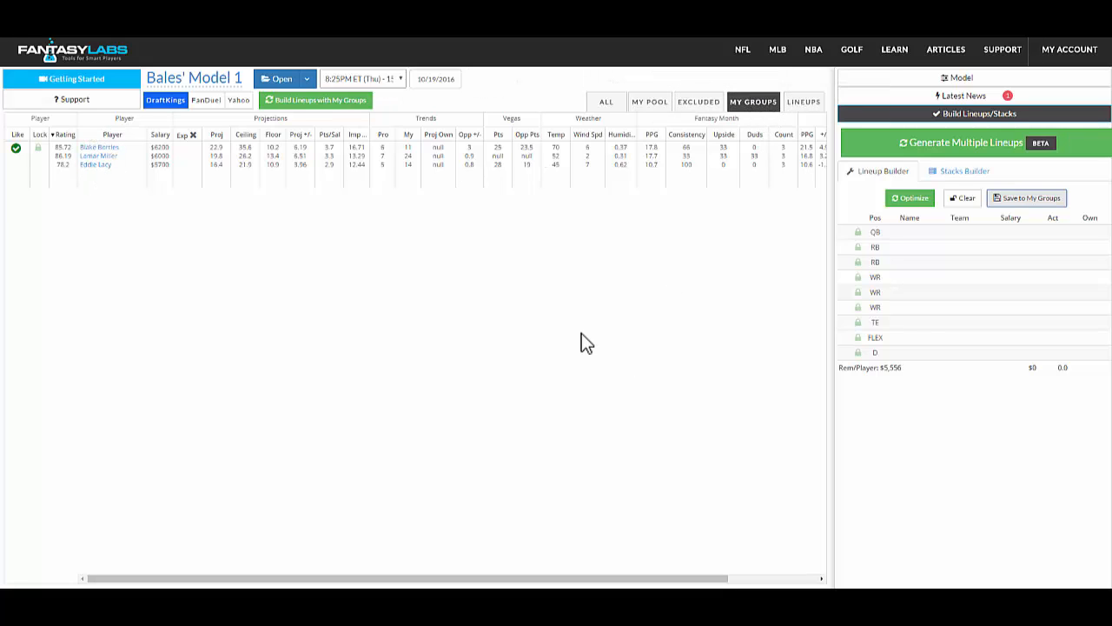
# - Set the exposure of the Bortles, Miller and Lacy group to 50 in the multiple-lineup builder
pyautogui.click(1005, 144)
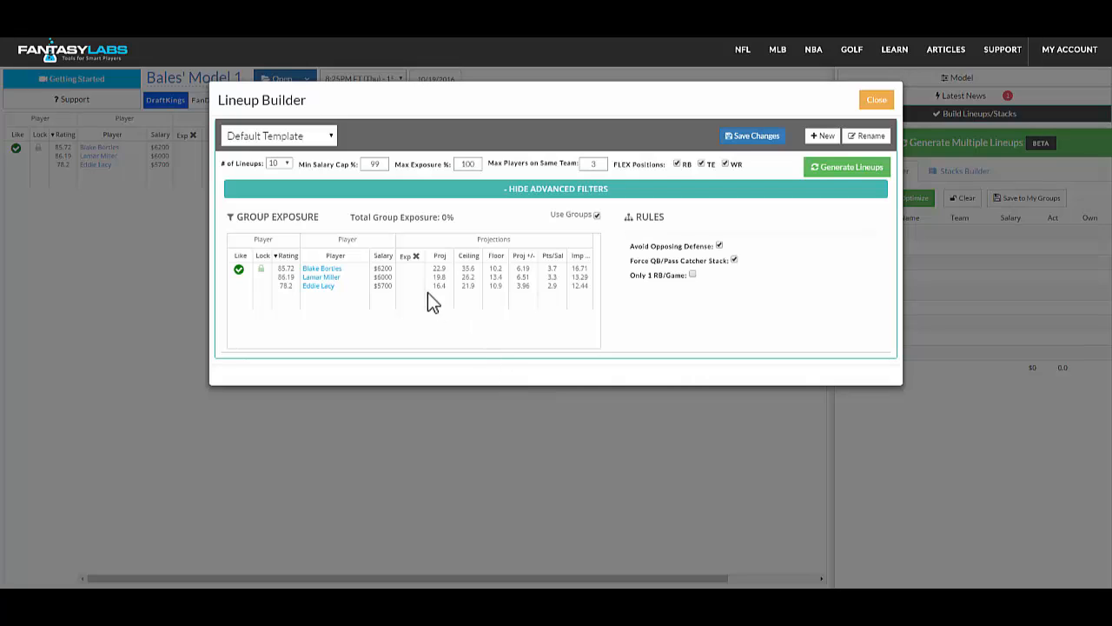
pyautogui.click(406, 271)
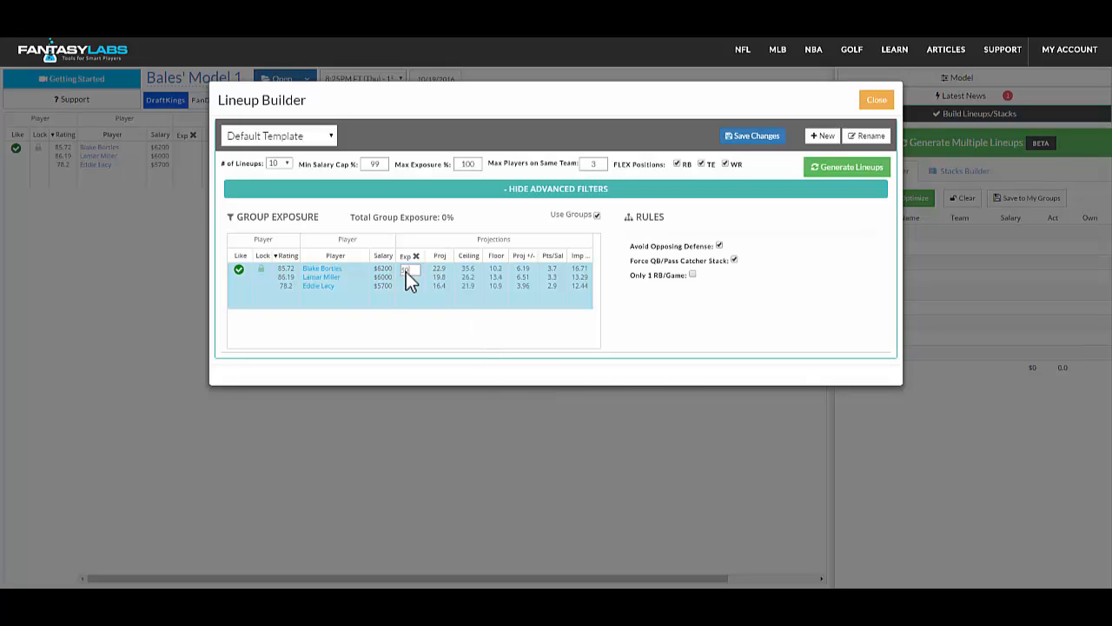
pyautogui.write('50')
pyautogui.click(529, 96)
# - Generate 10 lineups with the group exposure applied, and examine the resulting lineups and player exposures before closing the builder
pyautogui.click(835, 178)
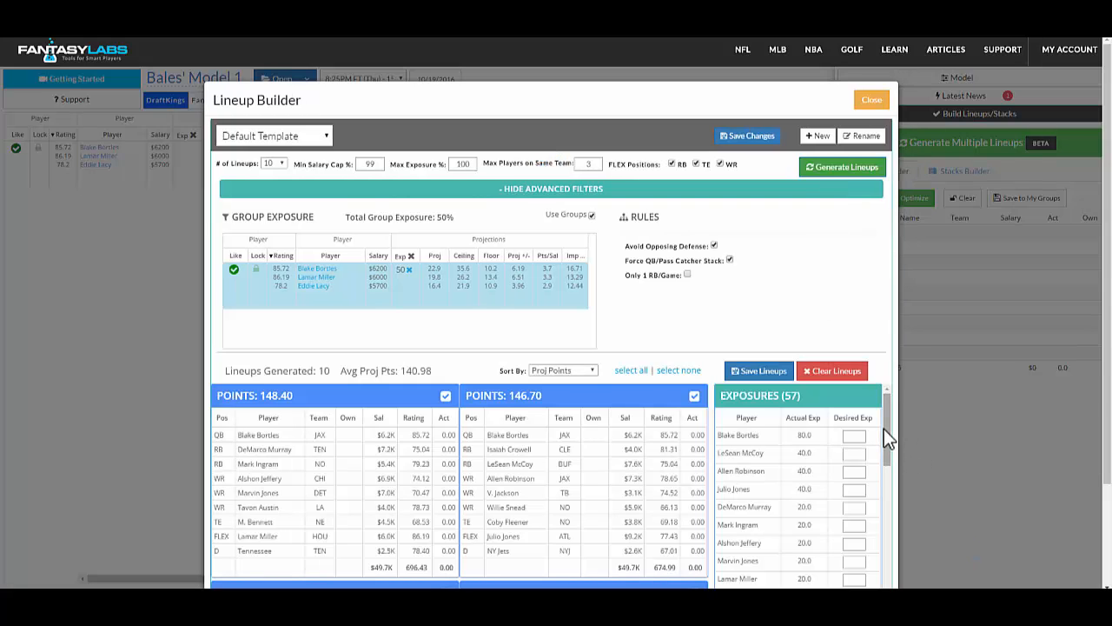
pyautogui.scroll(-2, 884, 430)
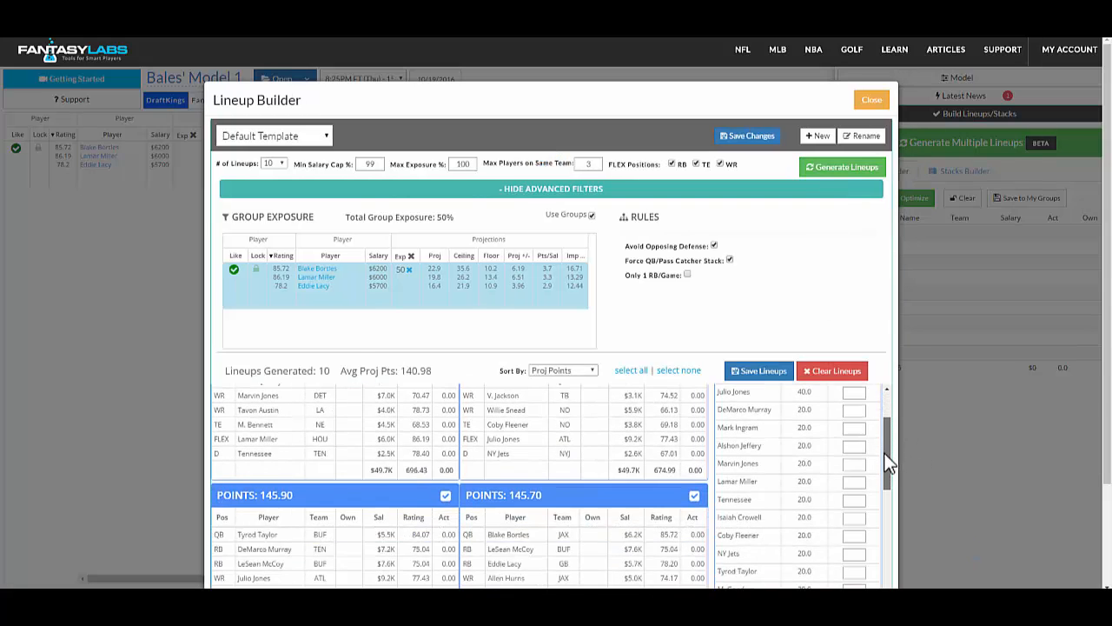
pyautogui.scroll(2, 884, 417)
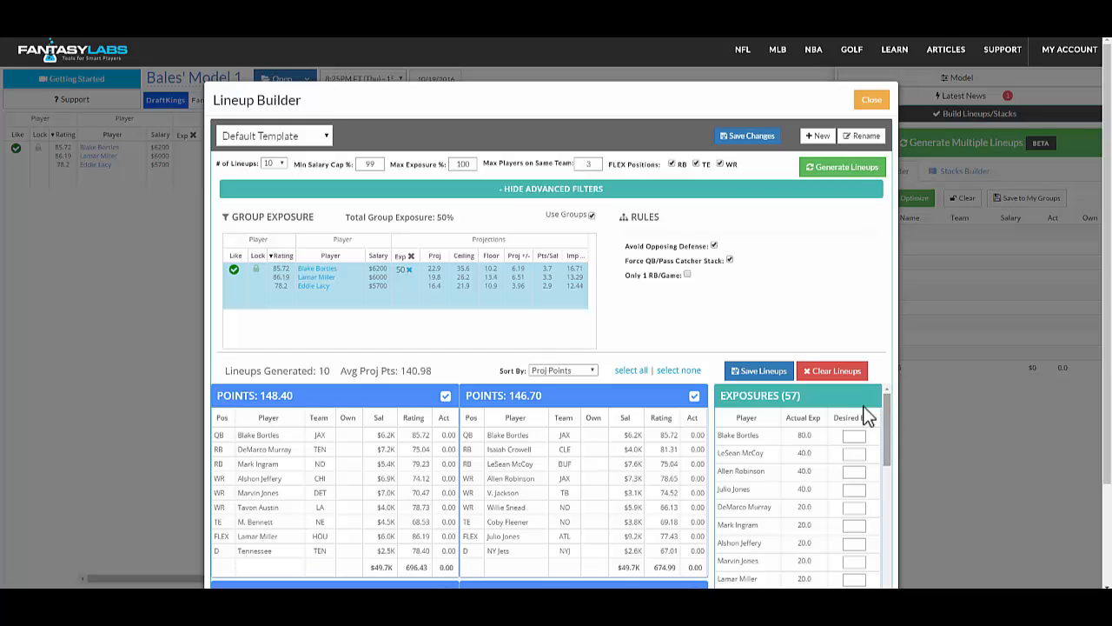
pyautogui.click(873, 100)
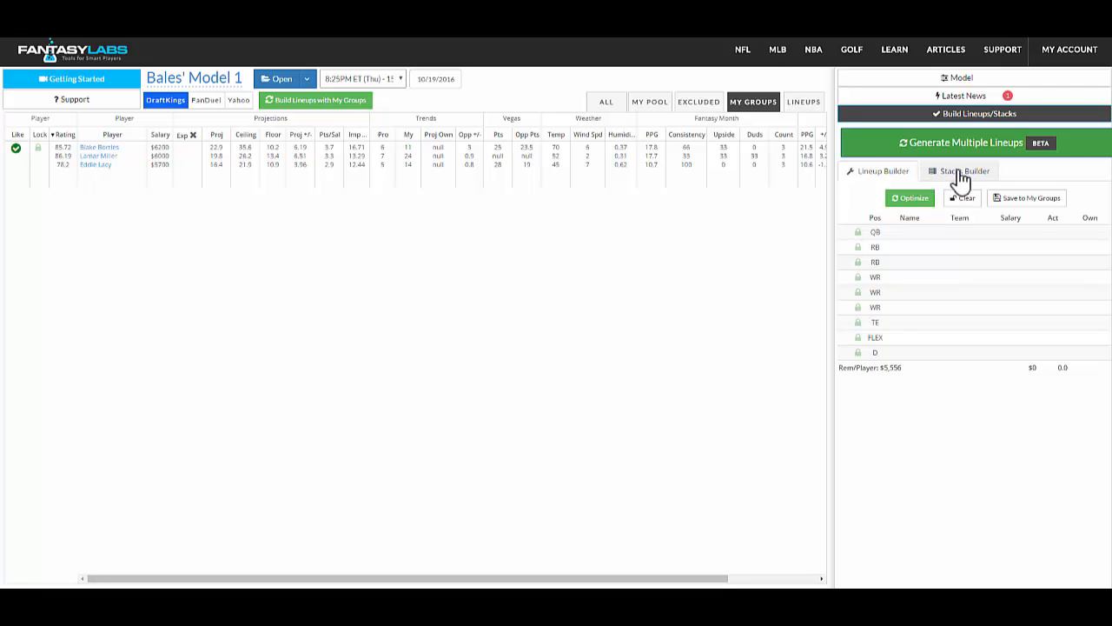
# - Build stacks of 1 QB and 2 WRs by Rating in the Stacks Builder
pyautogui.click(960, 177)
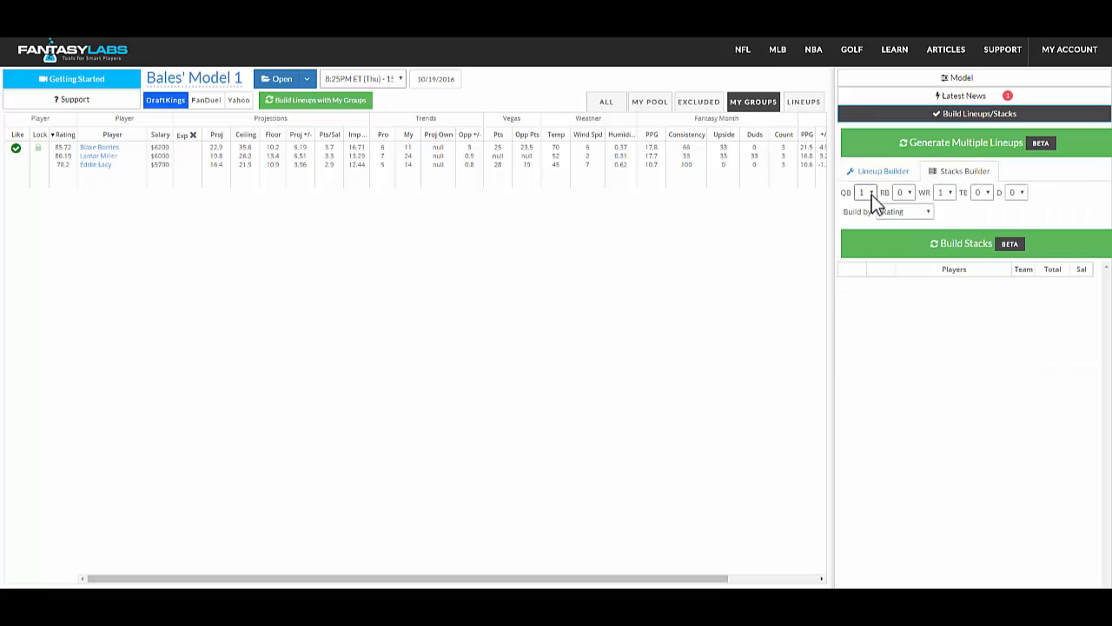
pyautogui.click(942, 193)
pyautogui.click(943, 222)
pyautogui.click(930, 217)
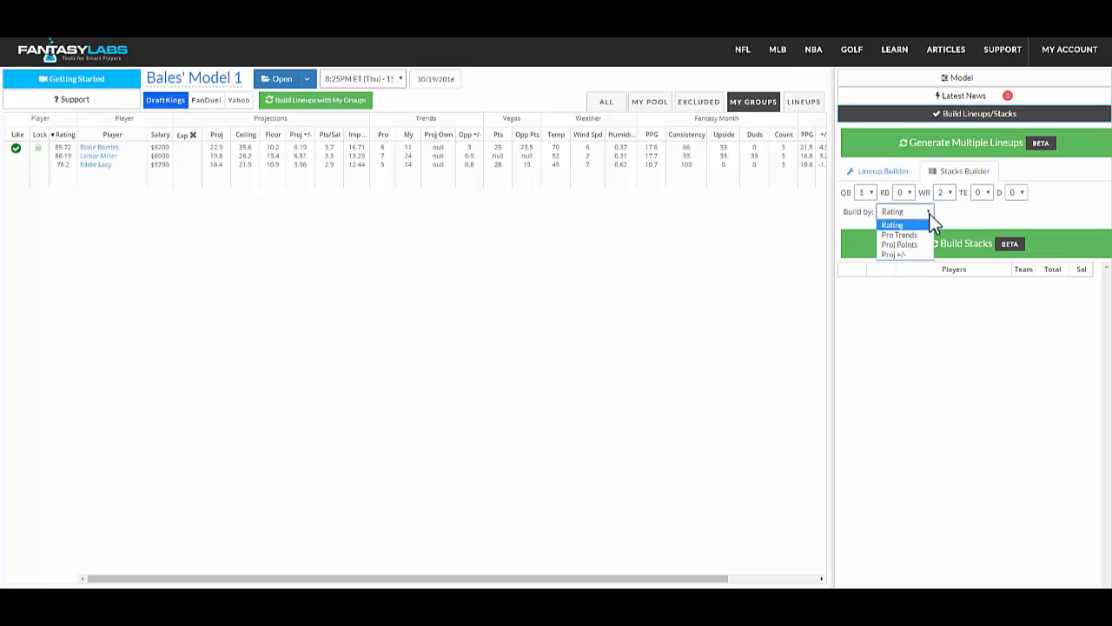
pyautogui.click(930, 216)
pyautogui.click(965, 244)
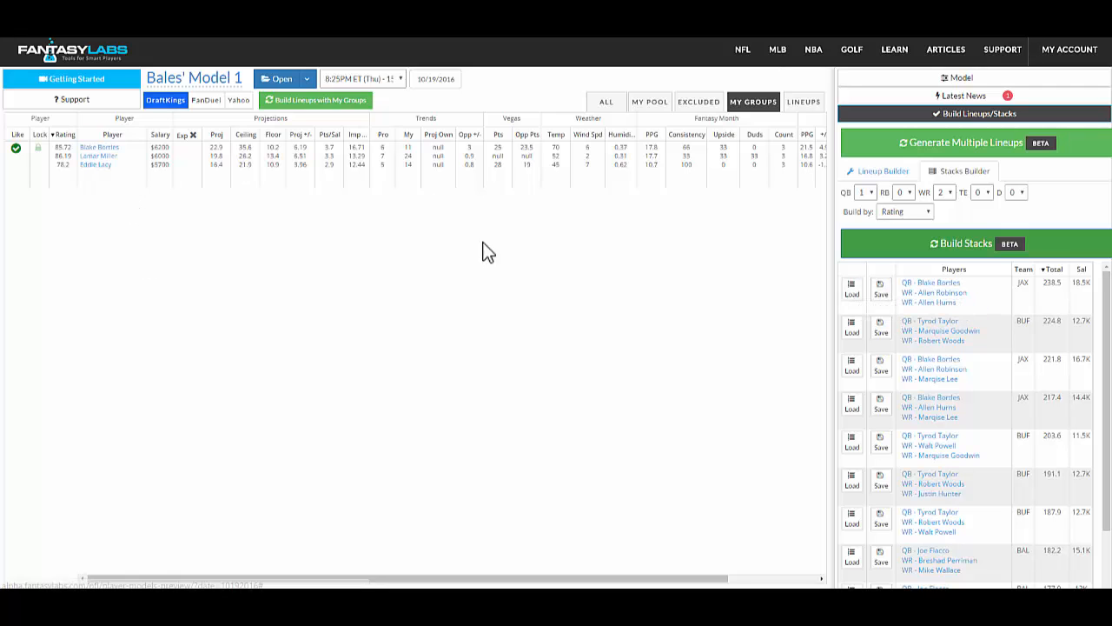
# - Save the Blake Bortles, Allen Robinson and Allen Hurns stack to My Groups and select that group
pyautogui.click(880, 292)
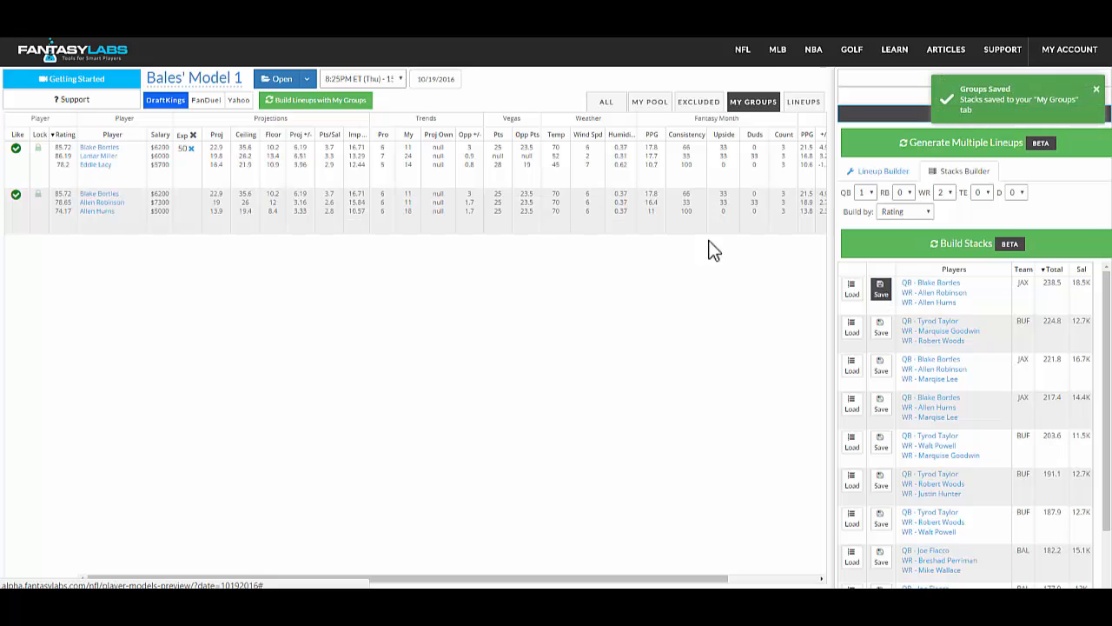
pyautogui.click(187, 204)
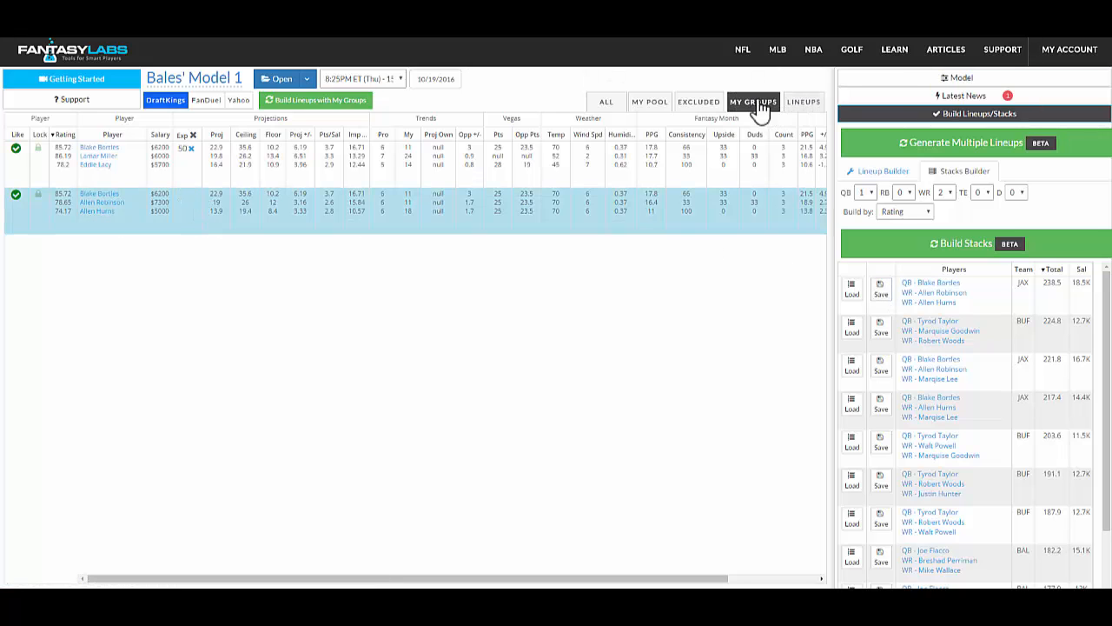
# - Optimize a single lineup in the Lineup Builder and save it to the saved lineups
pyautogui.click(891, 171)
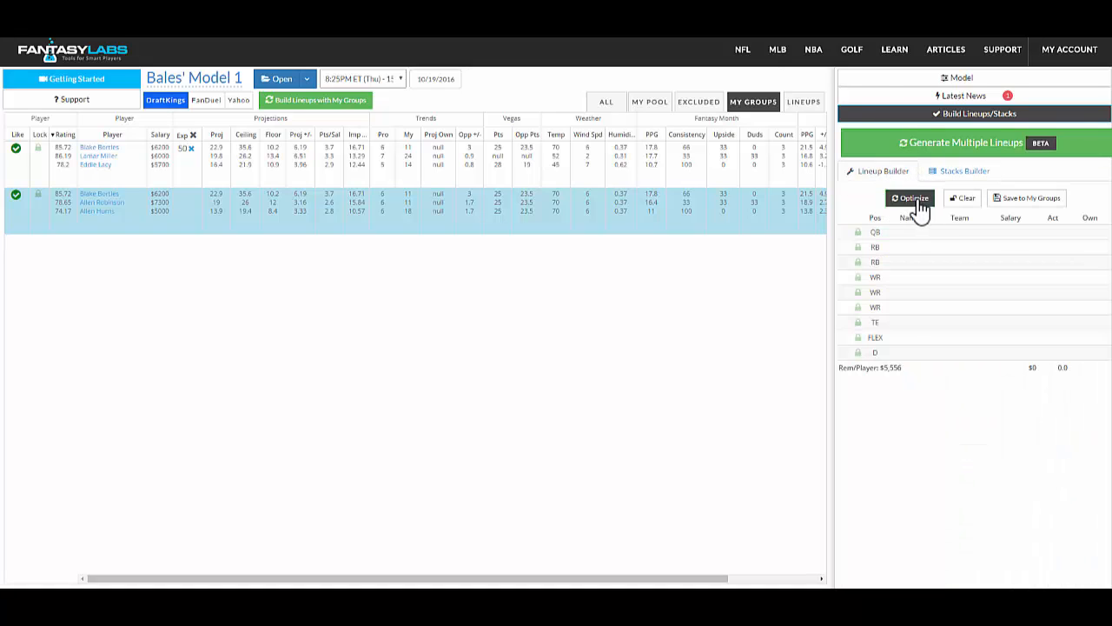
pyautogui.click(913, 200)
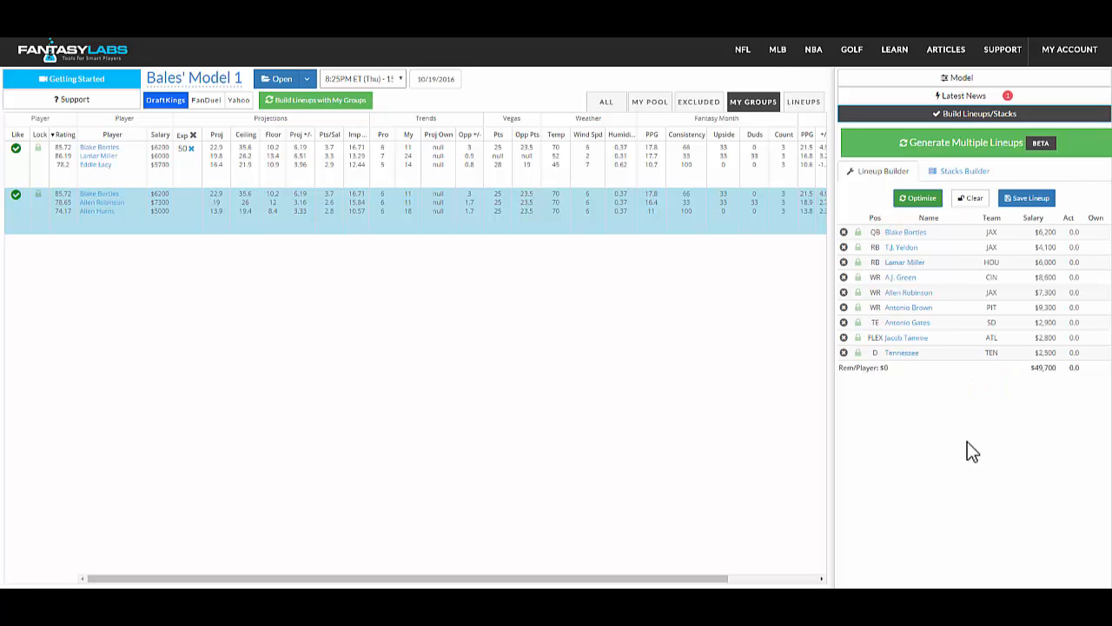
pyautogui.click(1028, 200)
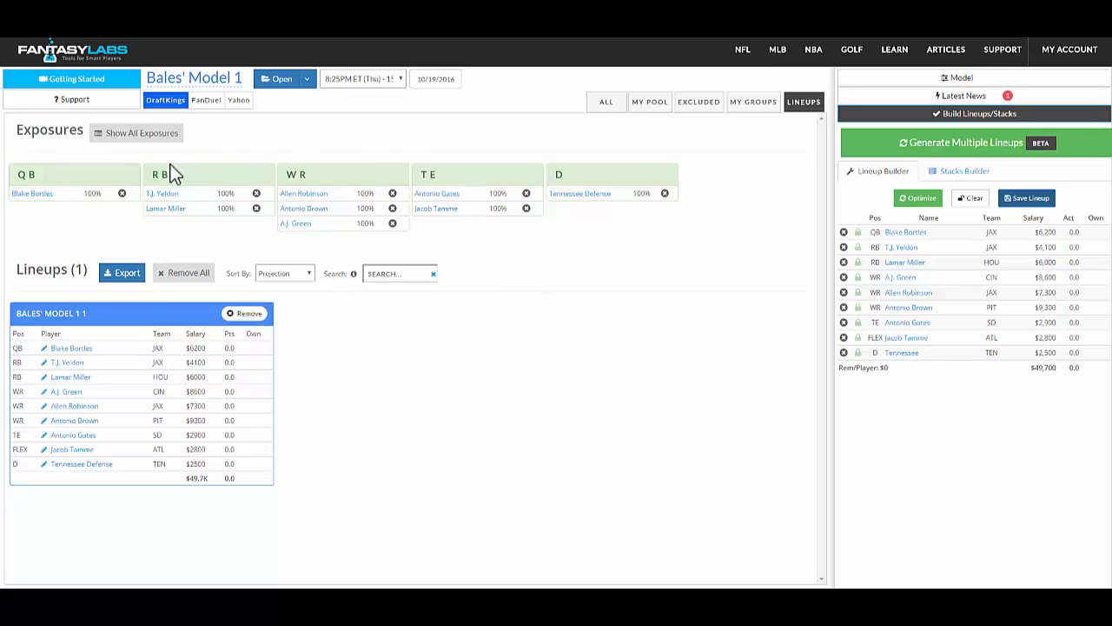
# - Generate 10 lineups with the default template, save them all to My Lineups, and close the multiple-lineup builder
pyautogui.click(940, 146)
pyautogui.click(844, 178)
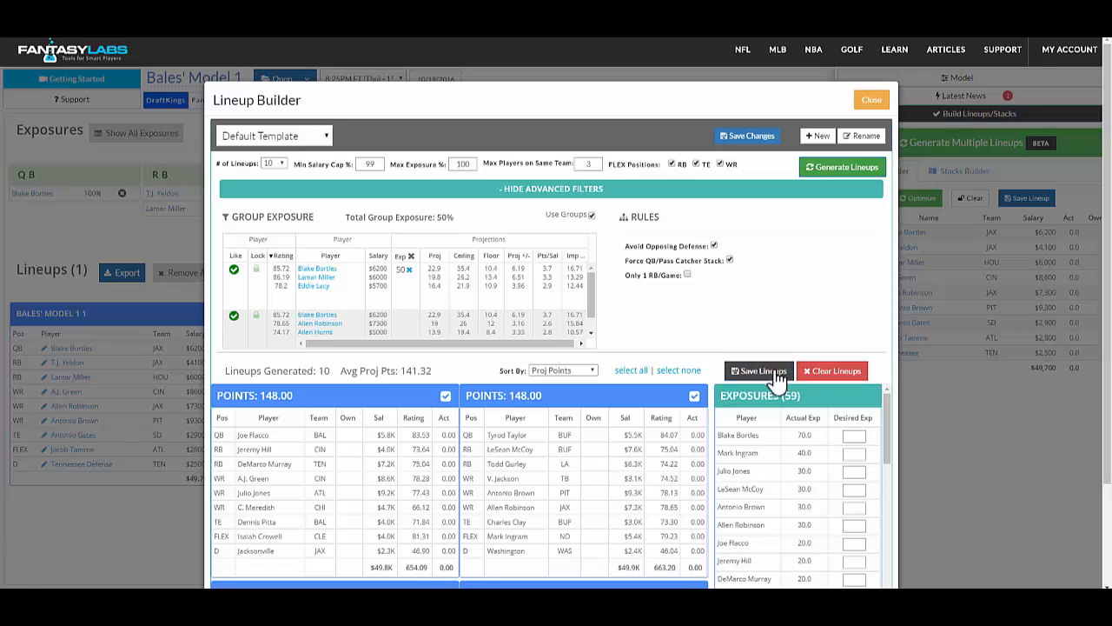
pyautogui.click(772, 373)
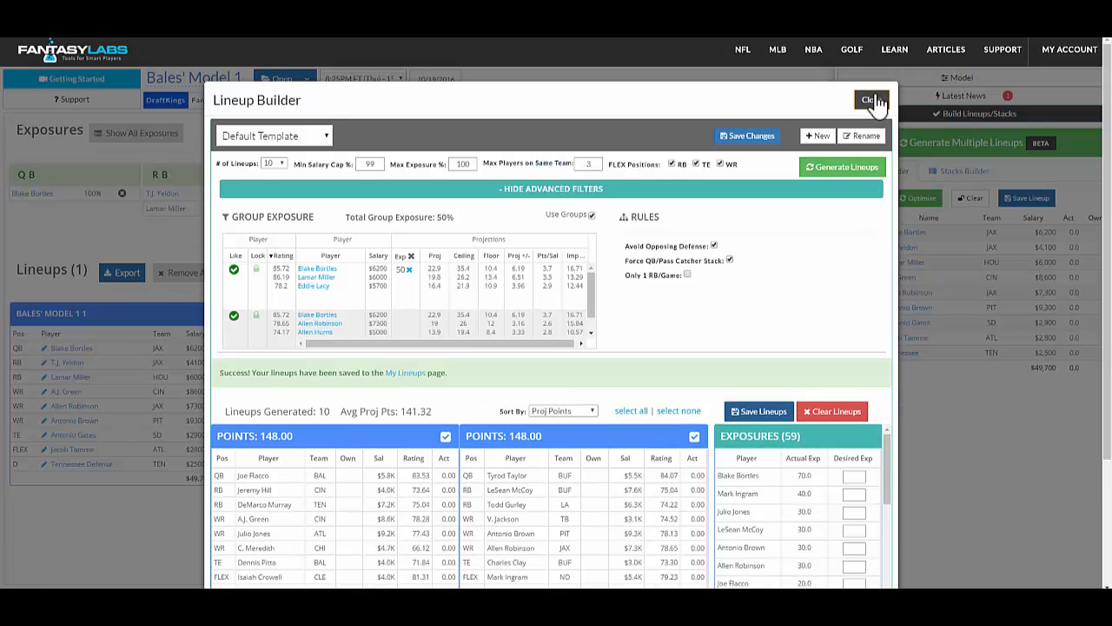
pyautogui.click(871, 100)
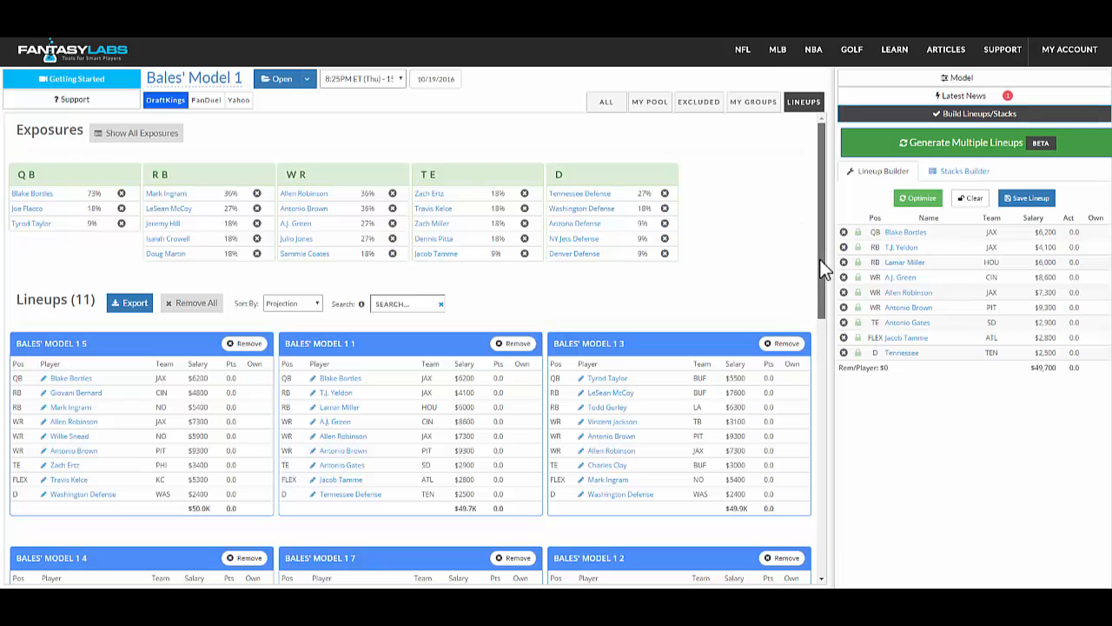
# - Show all exposures, and replace the quarterback in saved lineup Bales' Model 1 1 with a locked Tyrod Taylor, saving the edited lineup
pyautogui.click(130, 137)
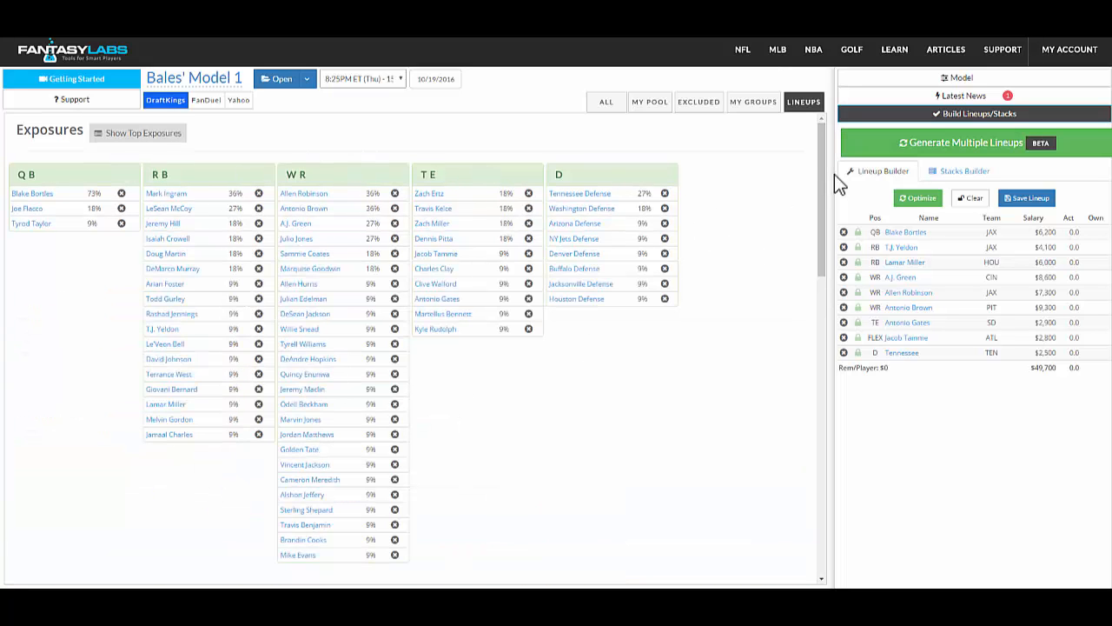
pyautogui.moveTo(822, 217); pyautogui.dragTo(824, 330)
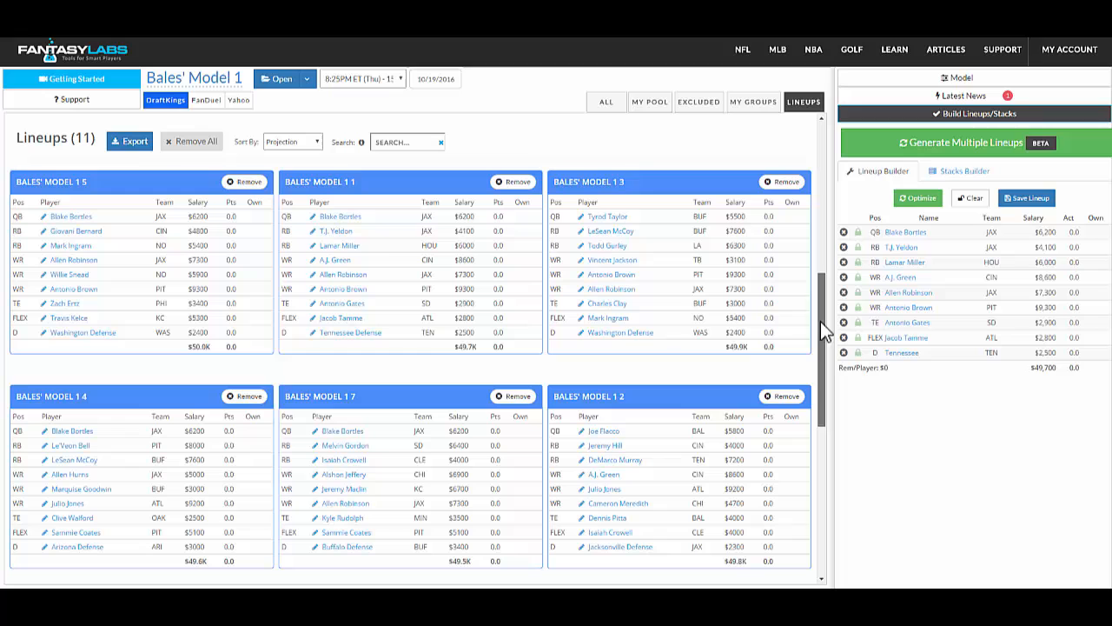
pyautogui.click(313, 218)
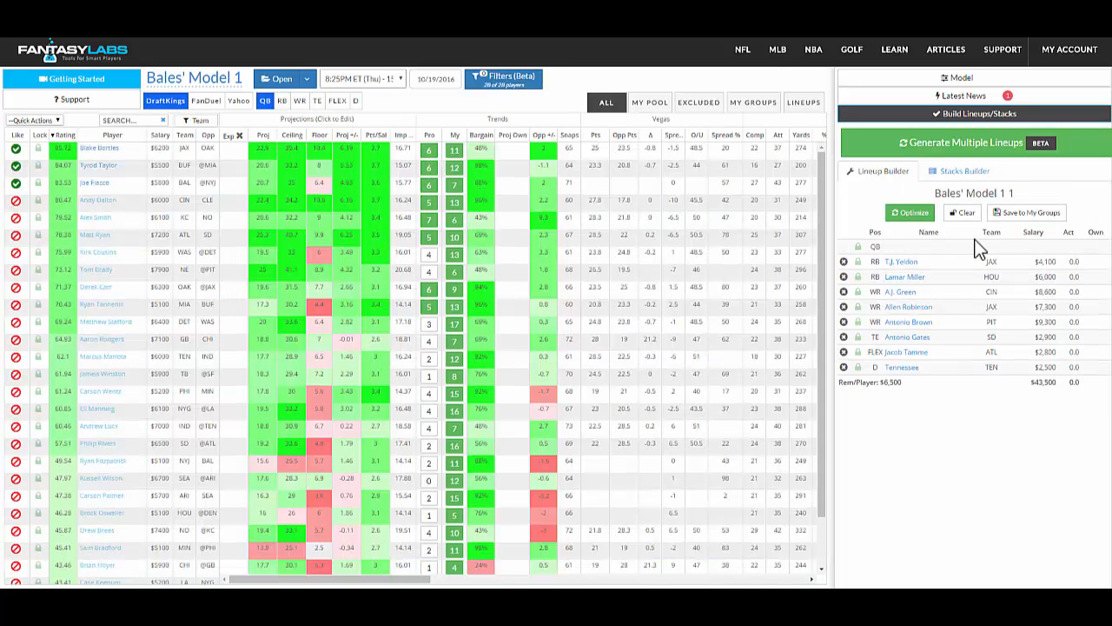
pyautogui.click(40, 167)
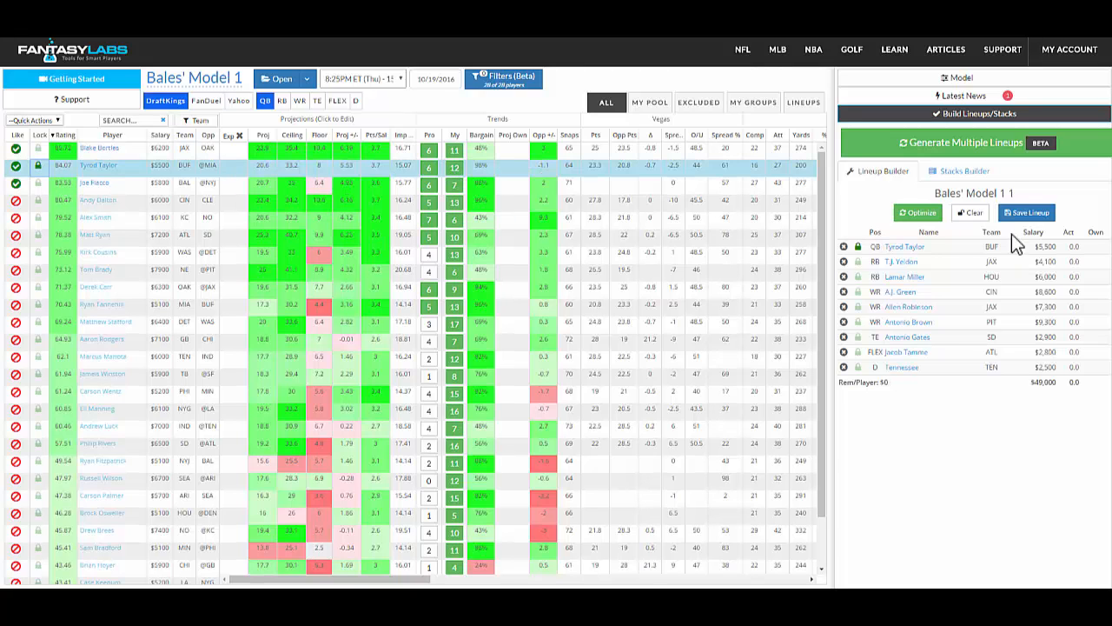
pyautogui.click(1027, 215)
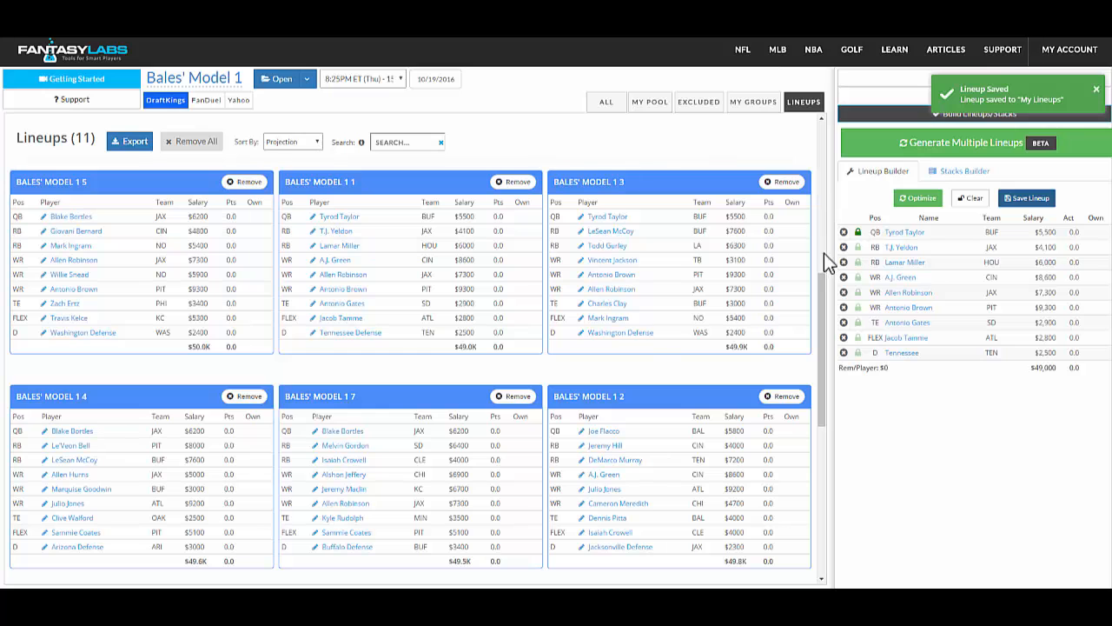
# - Check the exposures above the saved lineups and sort the lineups by Proj Ceiling
pyautogui.moveTo(825, 303); pyautogui.dragTo(819, 203)
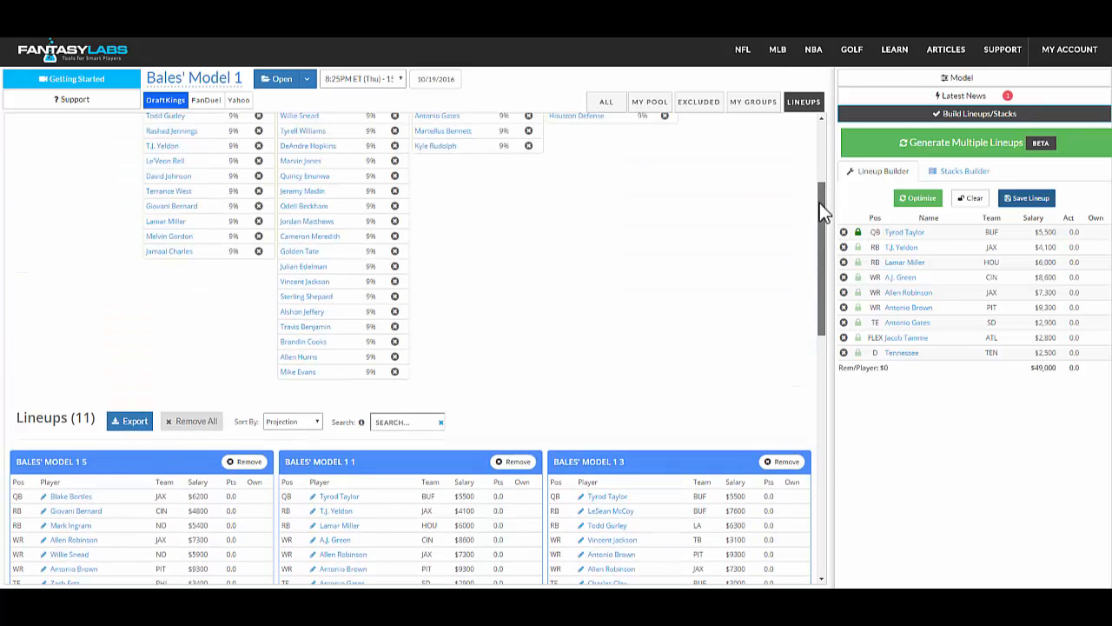
pyautogui.moveTo(825, 276); pyautogui.dragTo(823, 341)
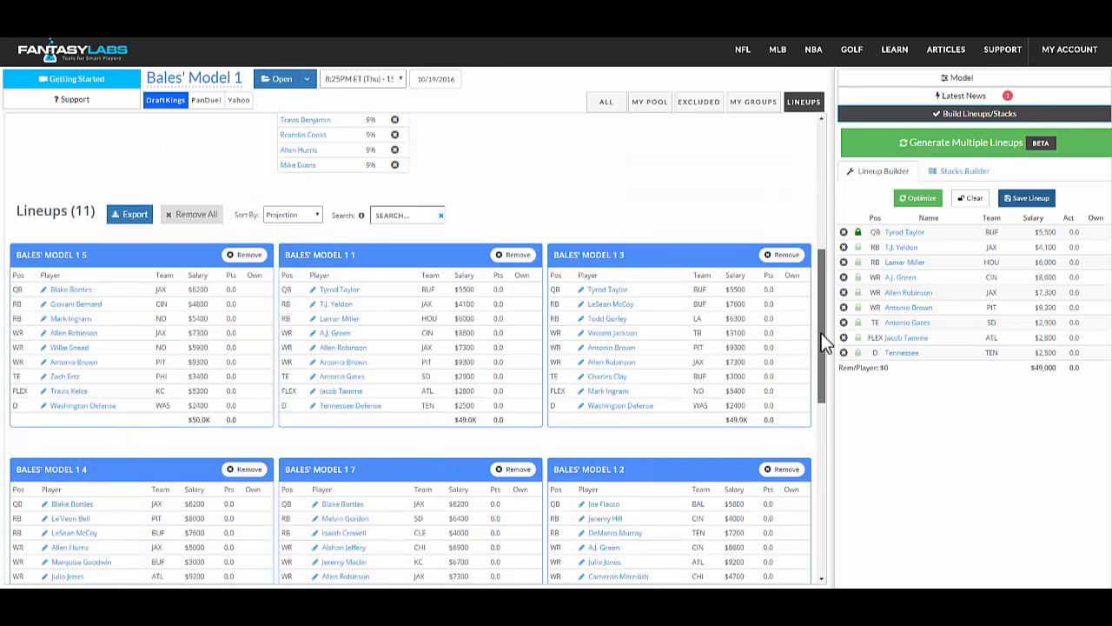
pyautogui.click(296, 219)
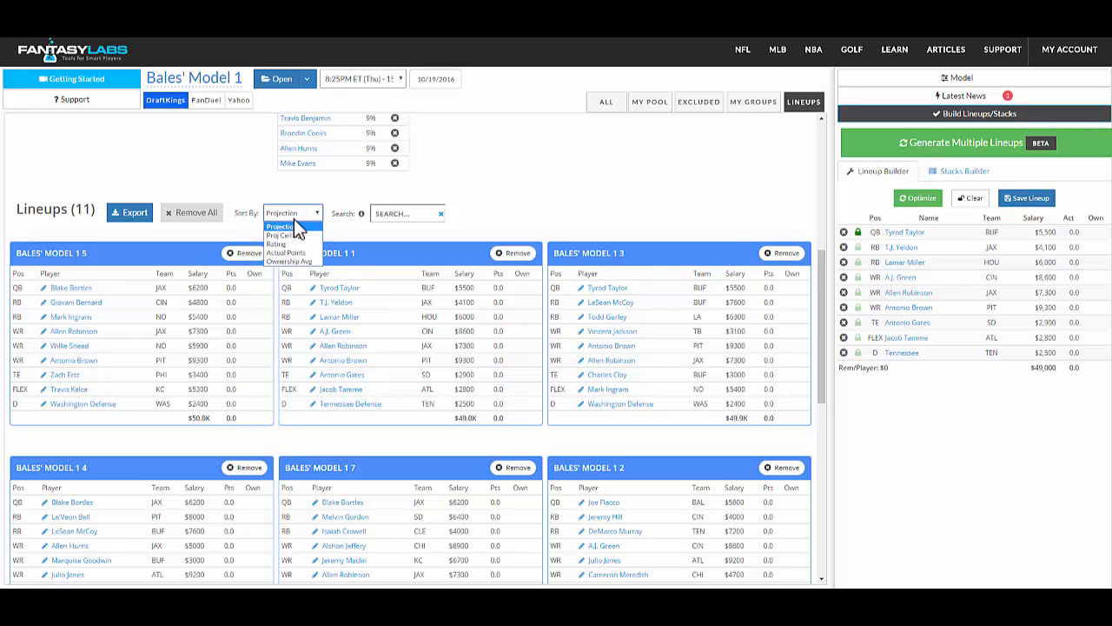
pyautogui.click(292, 236)
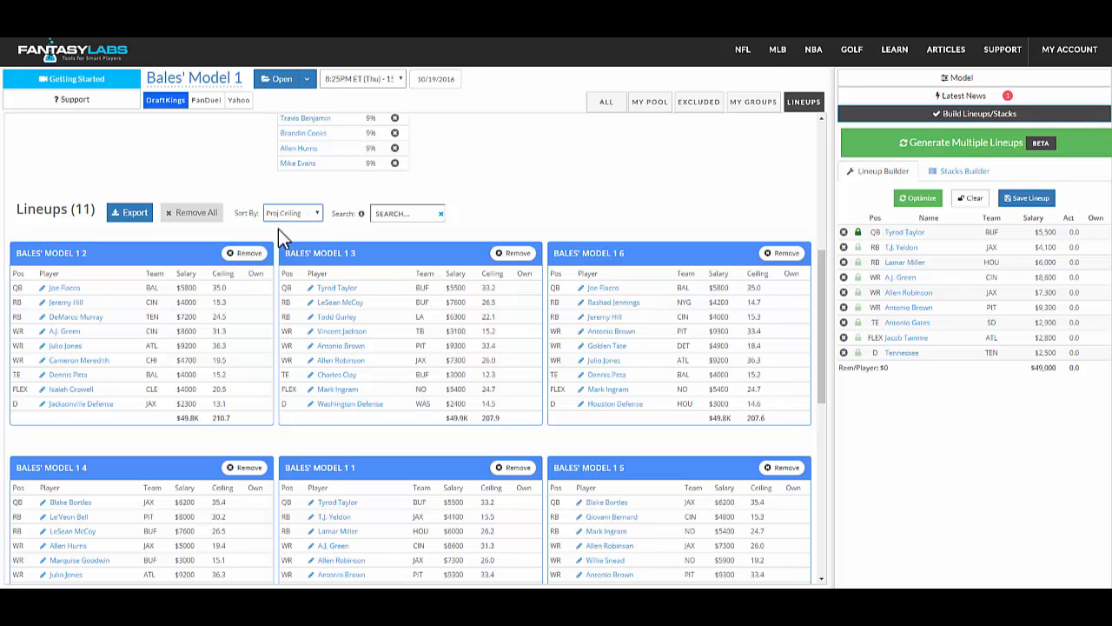
pyautogui.click(276, 217)
pyautogui.click(538, 213)
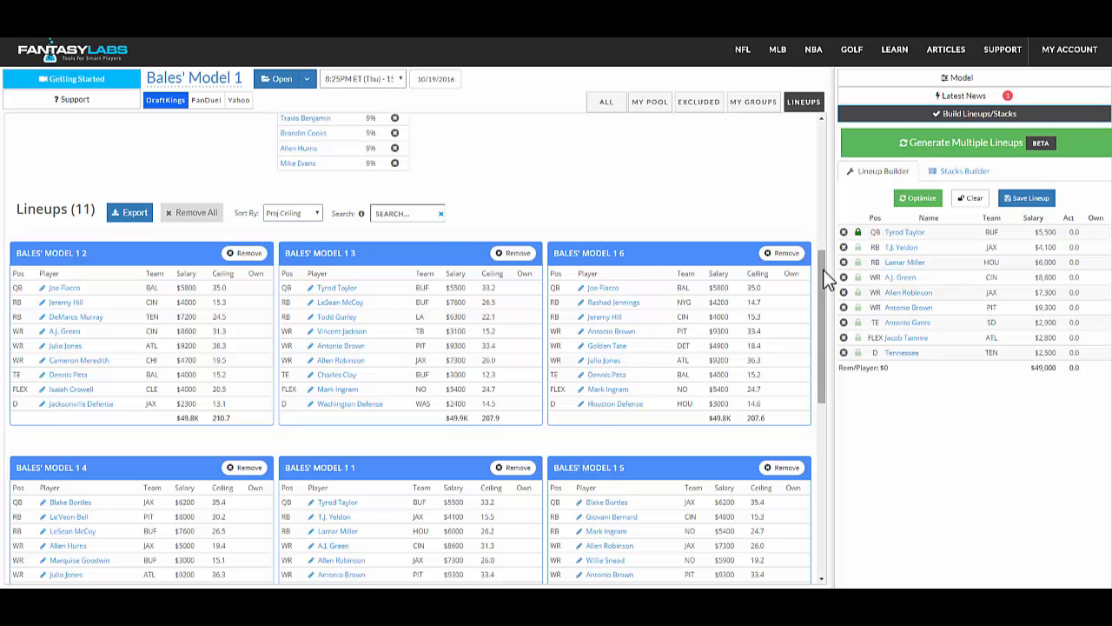
# - Review the full exposures list and reduce it to the top exposures only
pyautogui.moveTo(828, 278); pyautogui.dragTo(826, 216)
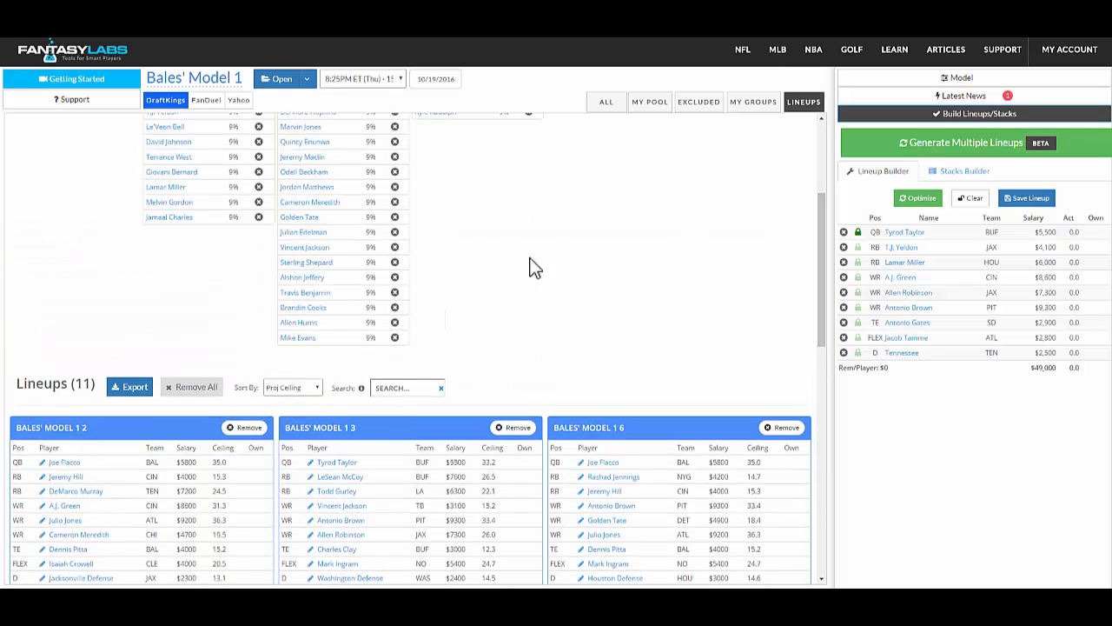
pyautogui.moveTo(826, 233); pyautogui.dragTo(823, 147)
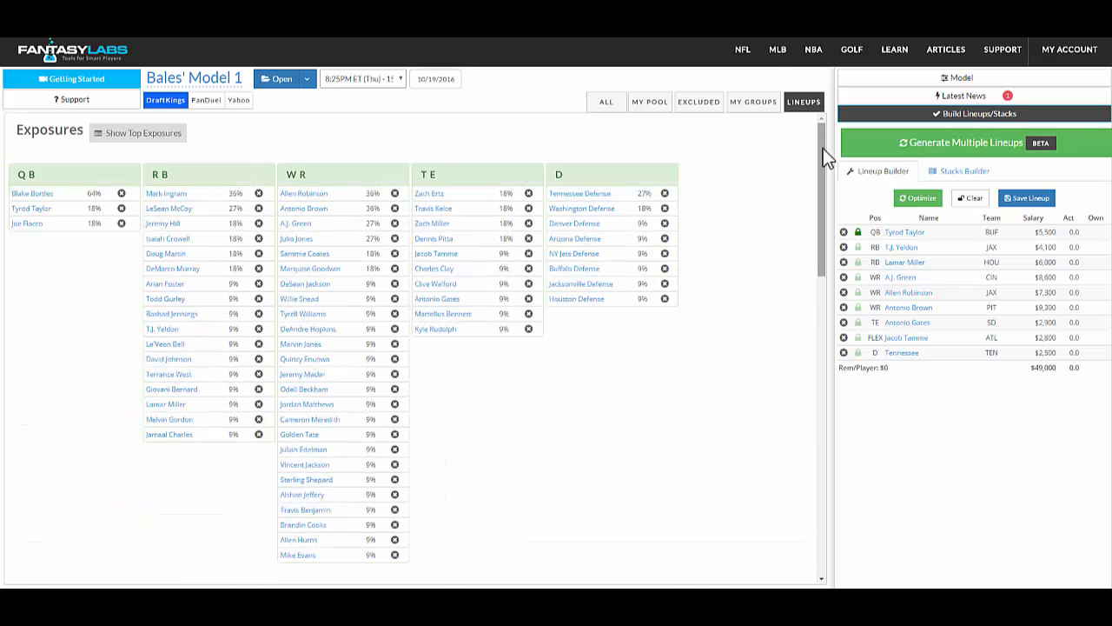
pyautogui.click(161, 137)
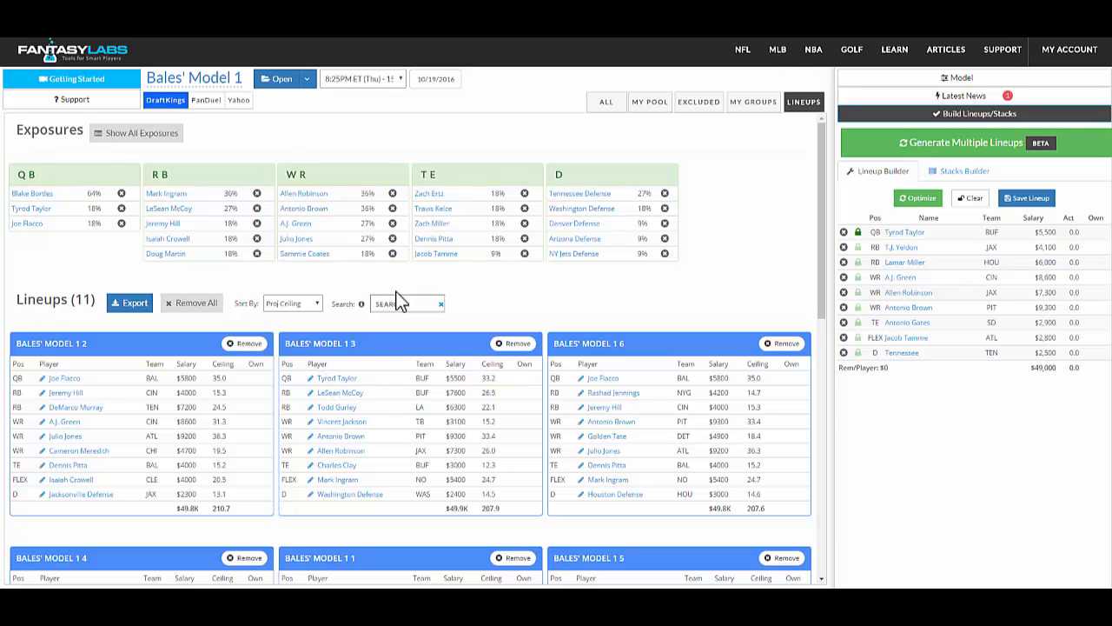
# - Search the saved lineups for "bortles" and examine the matching lineups and their exposures
pyautogui.click(420, 304)
pyautogui.write('t')
pyautogui.write('b')
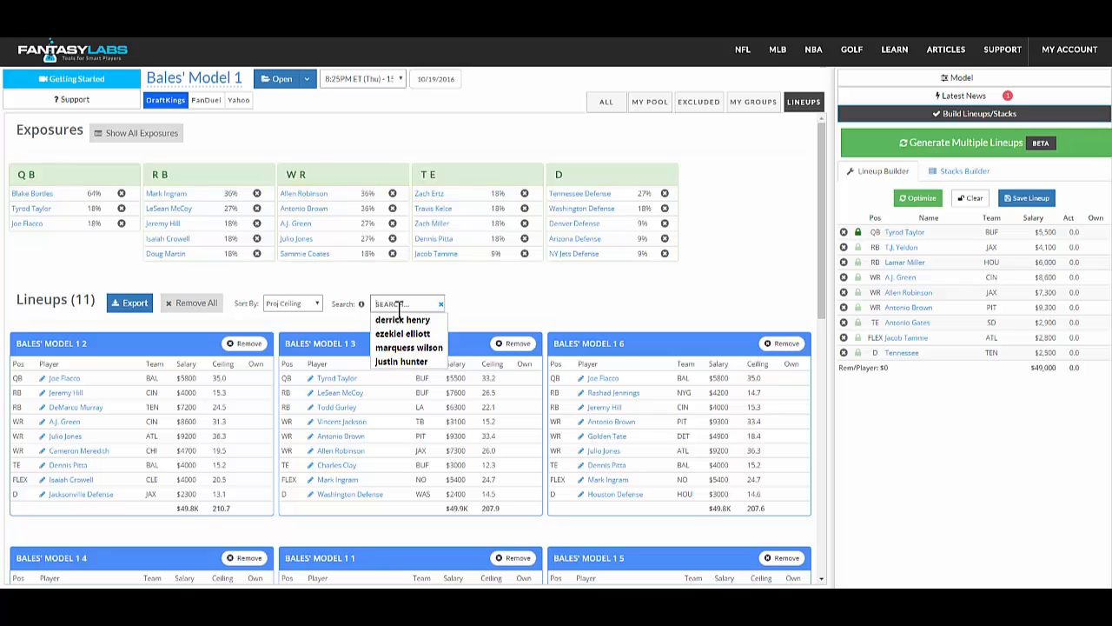
pyautogui.write('ortles')
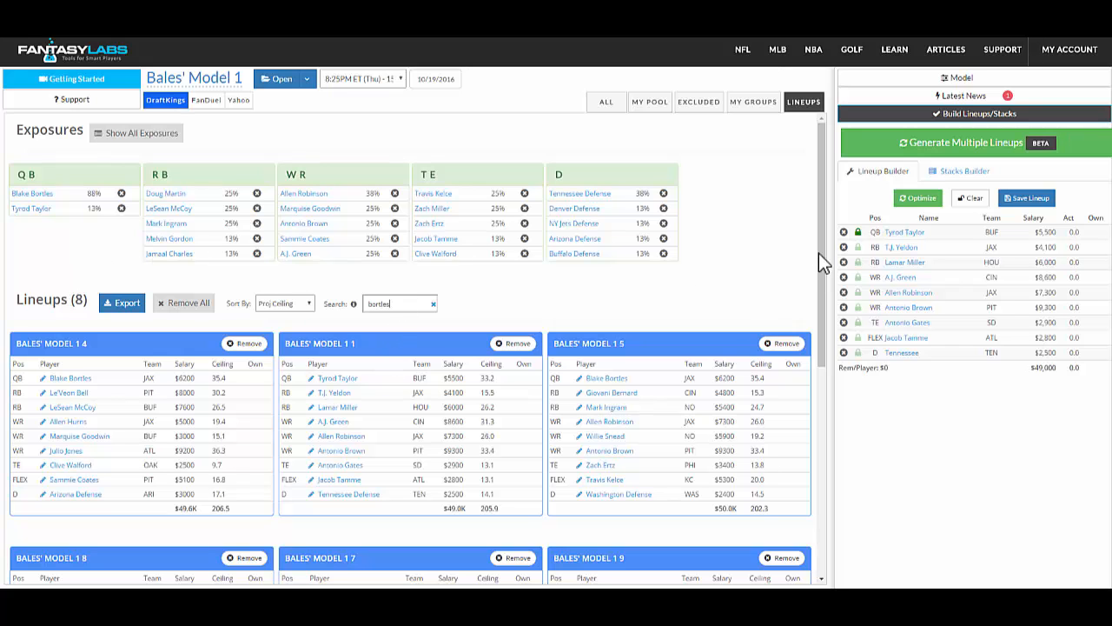
pyautogui.moveTo(820, 253); pyautogui.dragTo(822, 207)
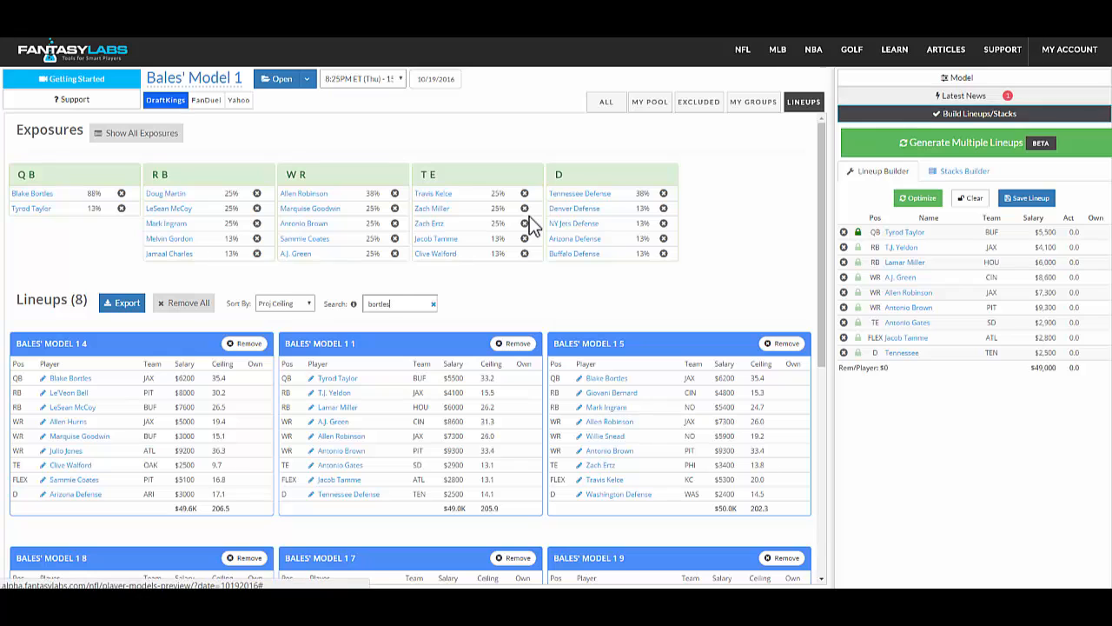
# - Return to the full player list and look over the multiple-lineup builder's settings without generating lineups
pyautogui.click(607, 103)
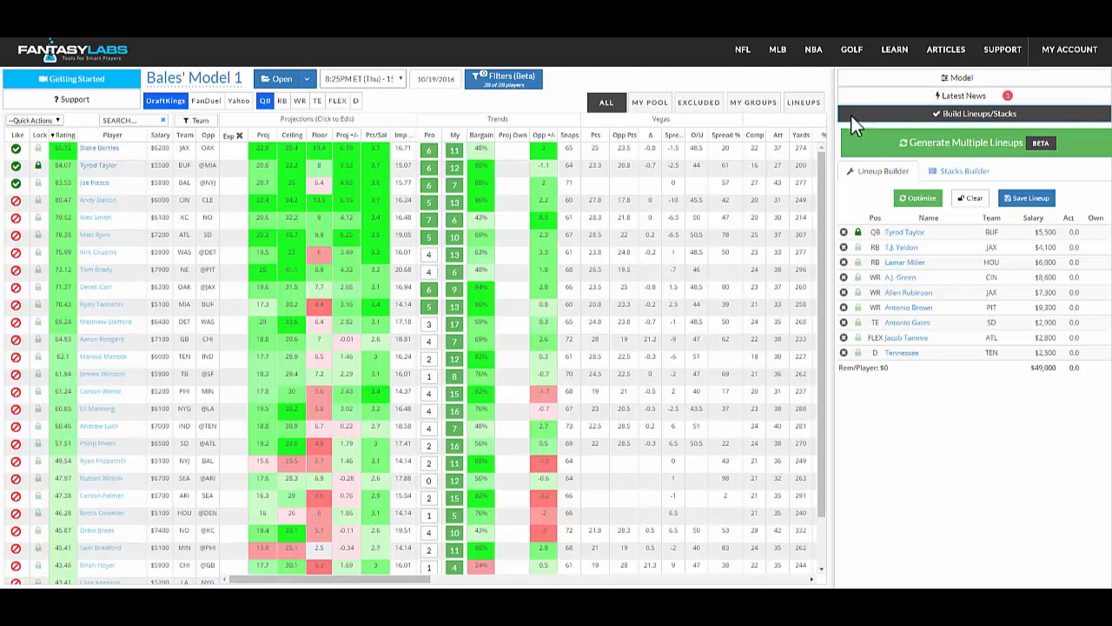
pyautogui.click(928, 153)
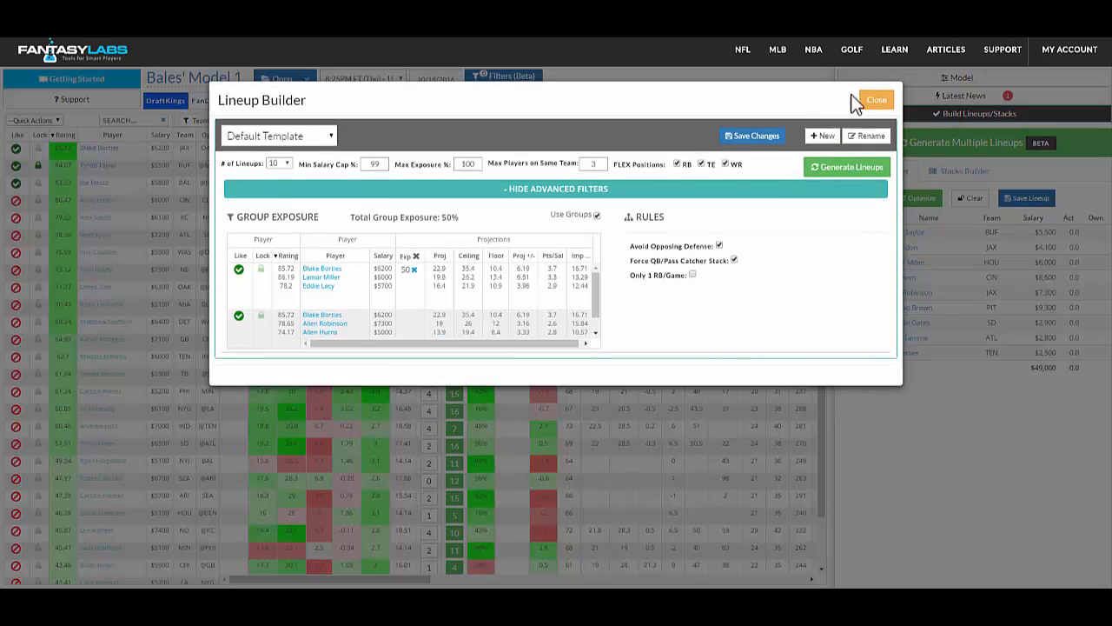
pyautogui.click(876, 103)
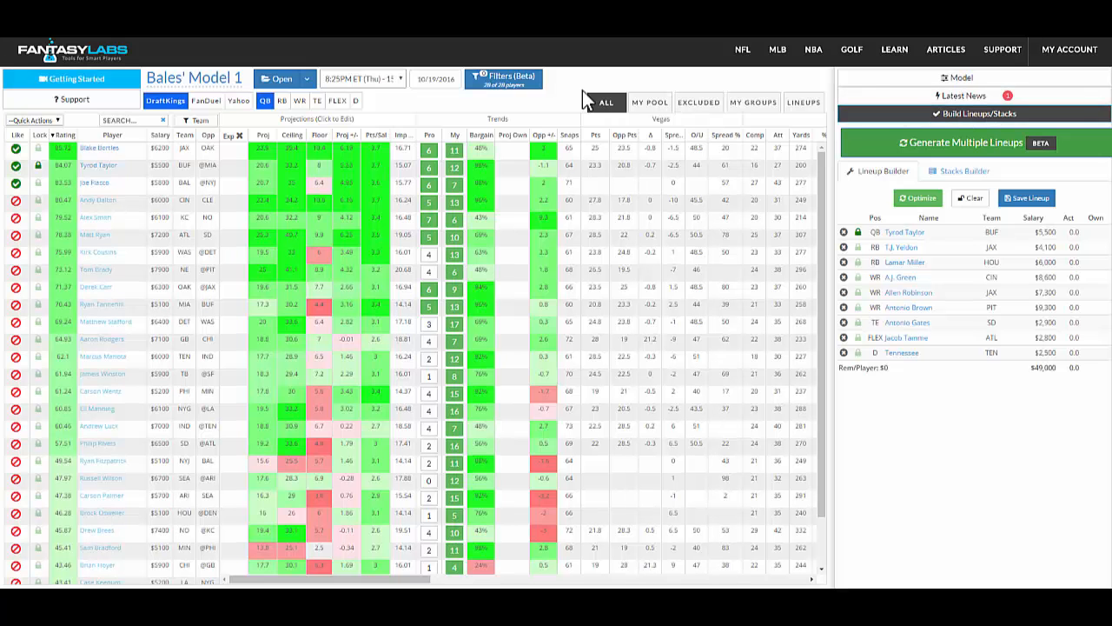
# - Add a Top X% in Pos Rating filter to the quarterbacks with a range of 0 to 30
pyautogui.click(522, 79)
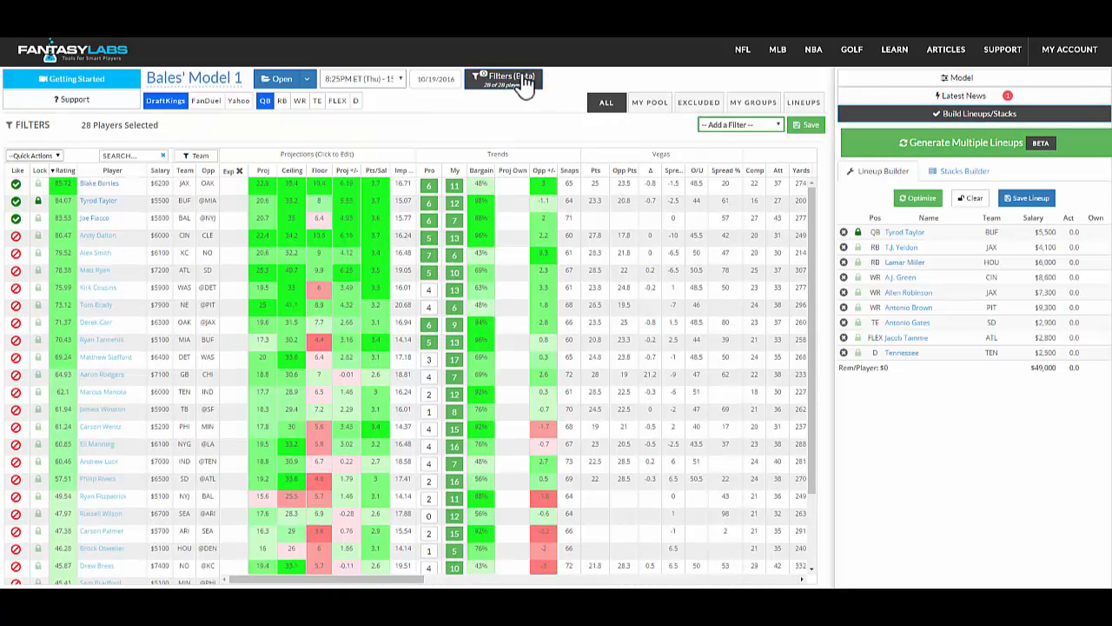
pyautogui.click(722, 125)
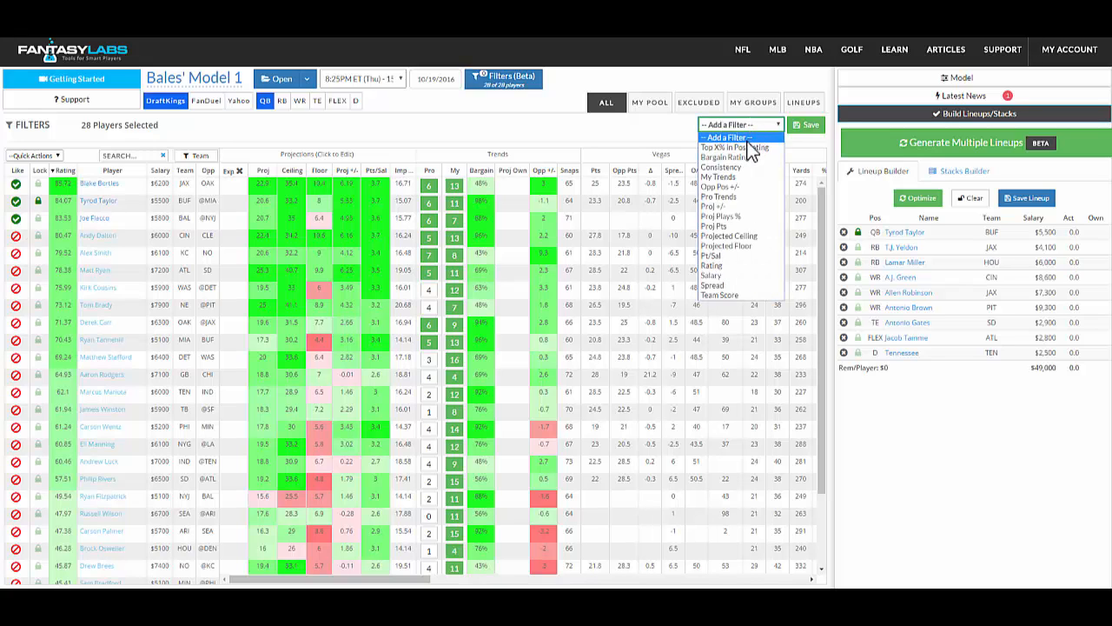
pyautogui.click(746, 147)
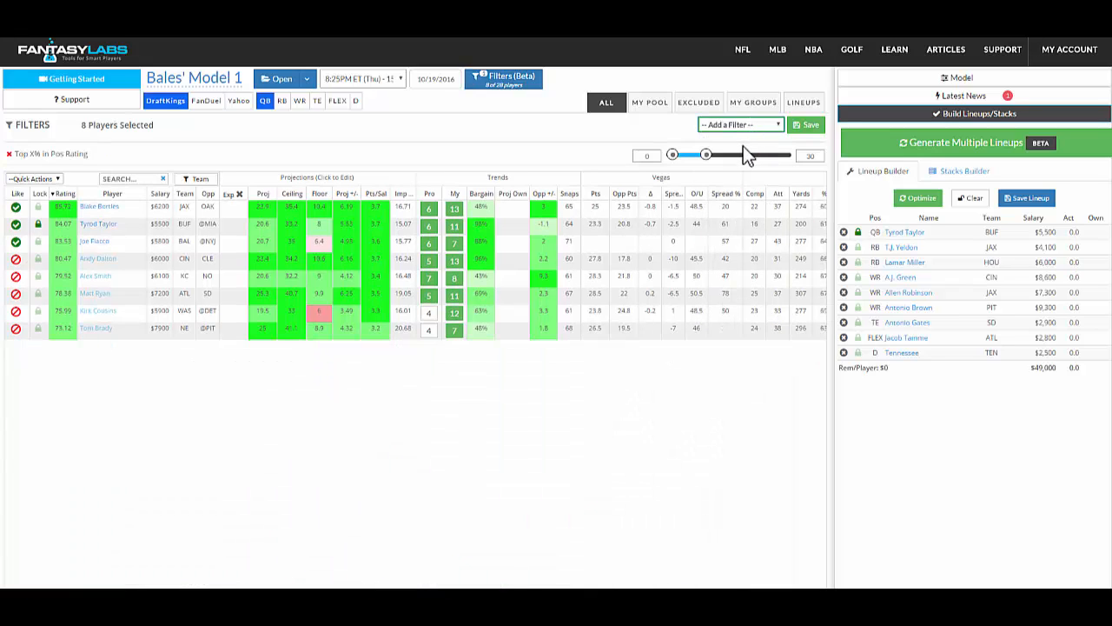
pyautogui.moveTo(744, 155); pyautogui.dragTo(706, 155)
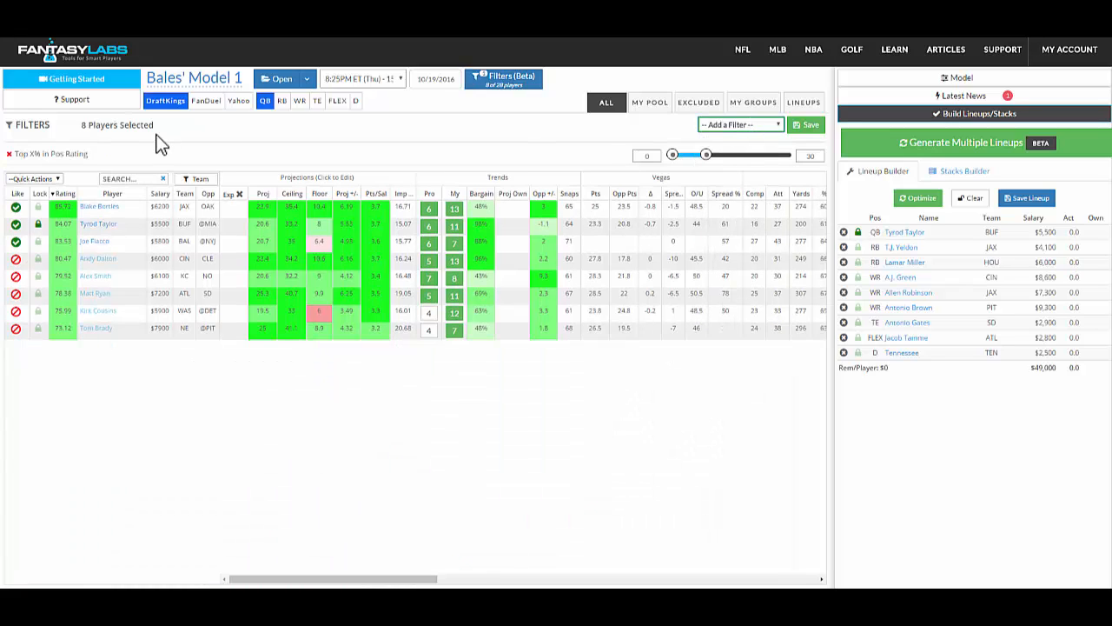
# - Try a Top X% in Pos Rating filter on the running backs with a maximum of 15.6, and remove the filter
pyautogui.click(284, 102)
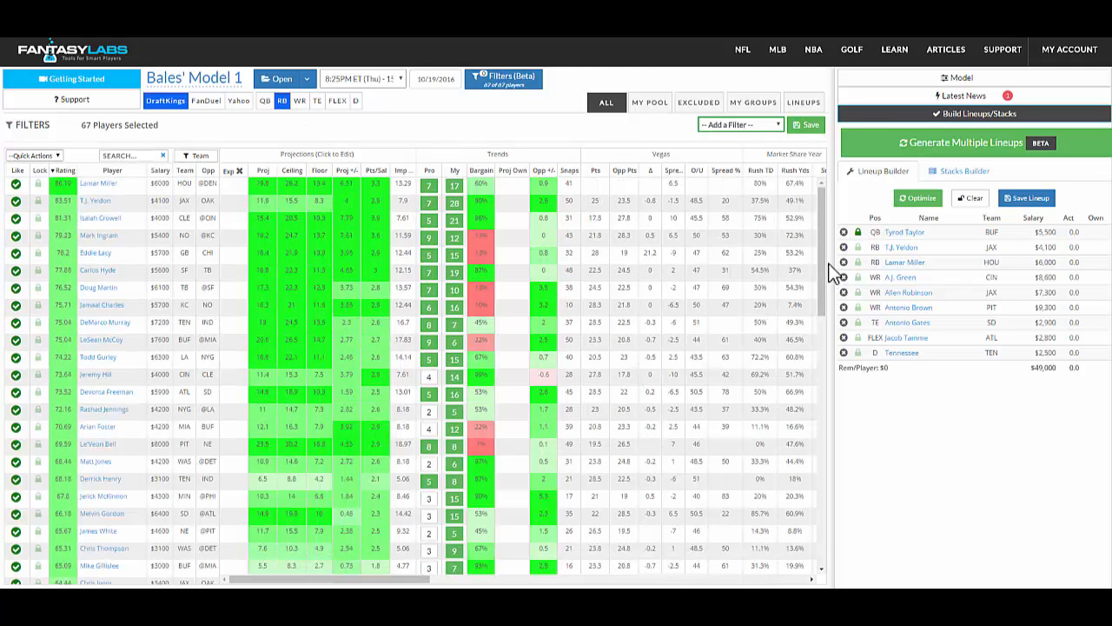
pyautogui.scroll(-3, 826, 449)
pyautogui.scroll(3, 826, 449)
pyautogui.click(735, 127)
pyautogui.click(724, 143)
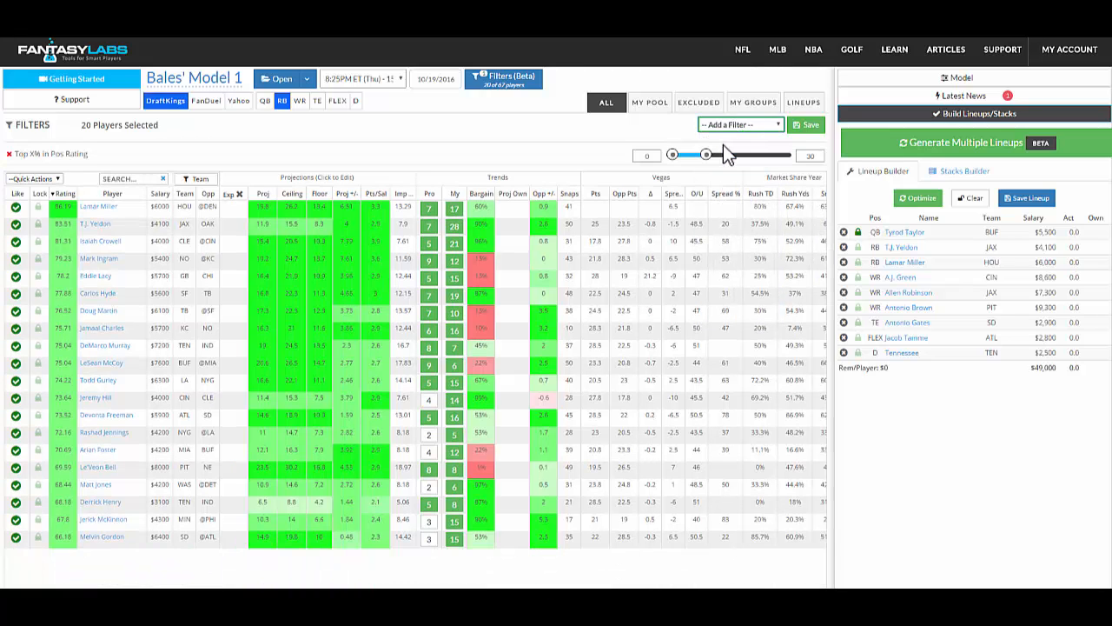
pyautogui.moveTo(719, 152); pyautogui.dragTo(693, 165)
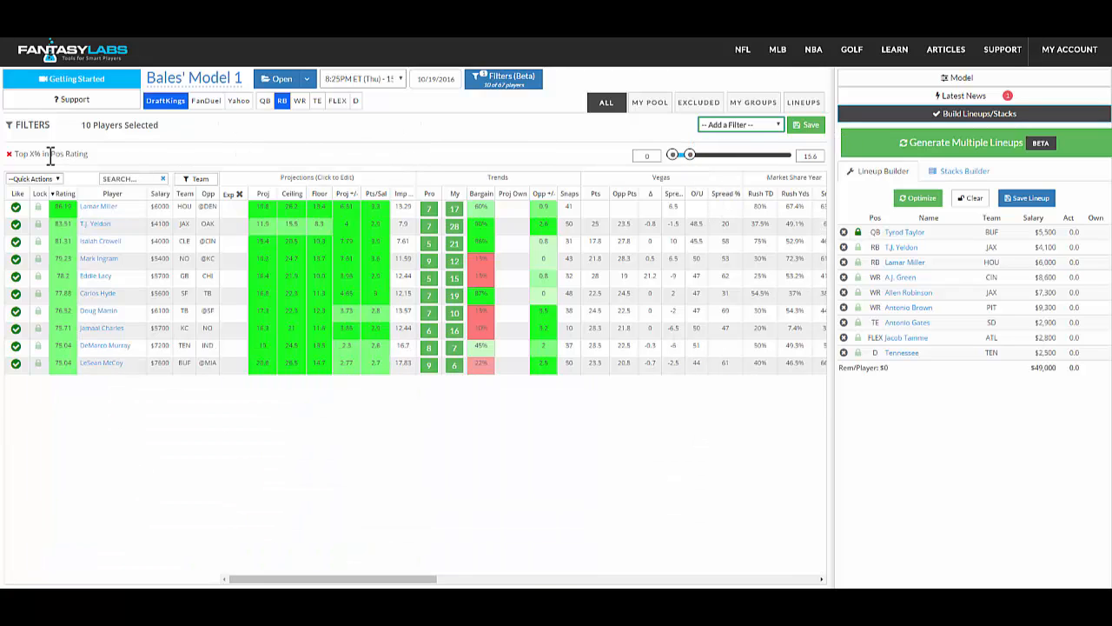
pyautogui.click(9, 153)
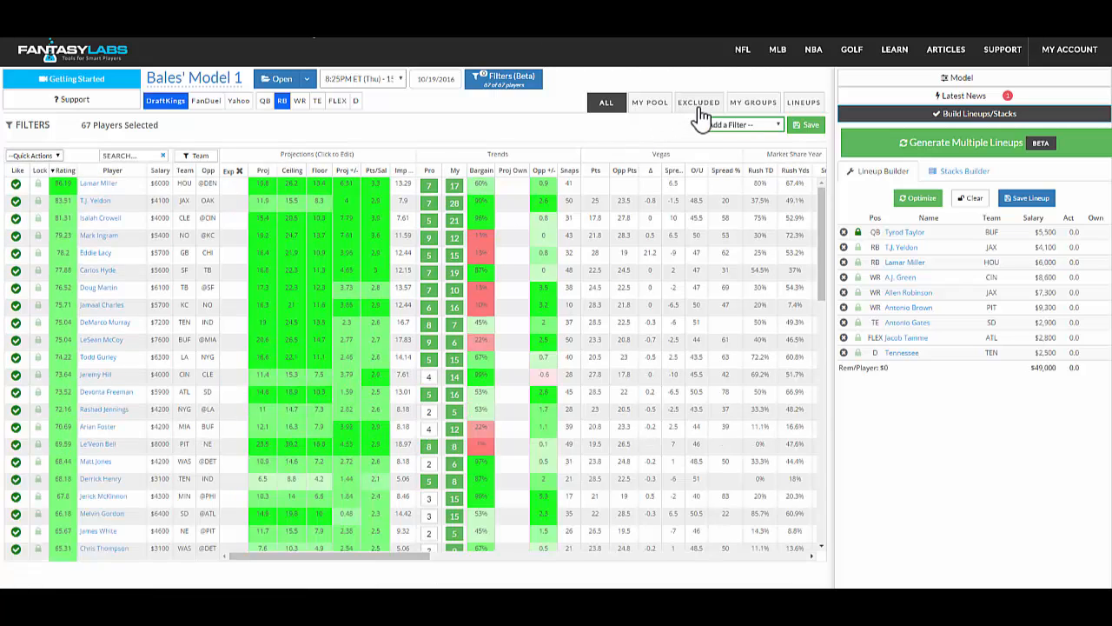
# - Look through the excluded players, player pool, full player list, saved groups and saved lineups views
pyautogui.click(700, 109)
pyautogui.click(664, 108)
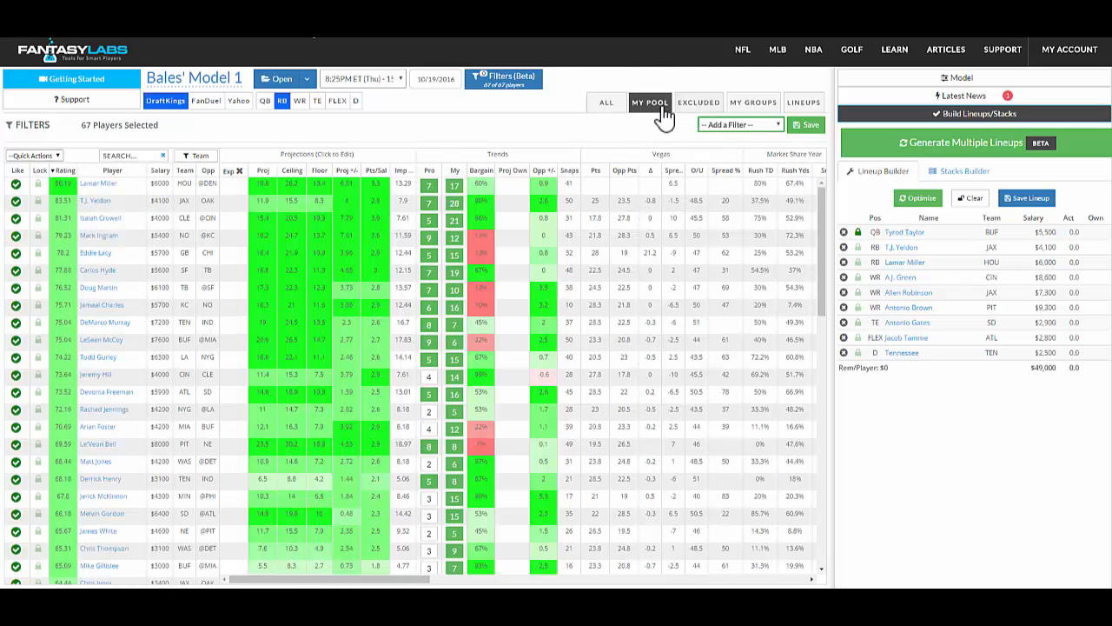
pyautogui.click(609, 109)
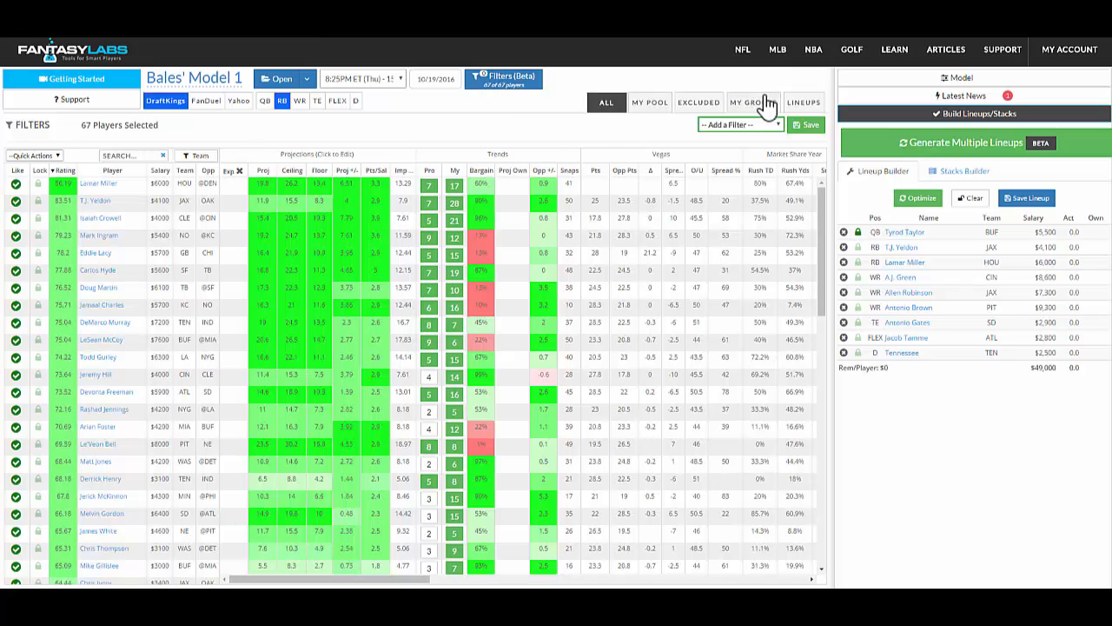
pyautogui.click(753, 103)
pyautogui.click(807, 104)
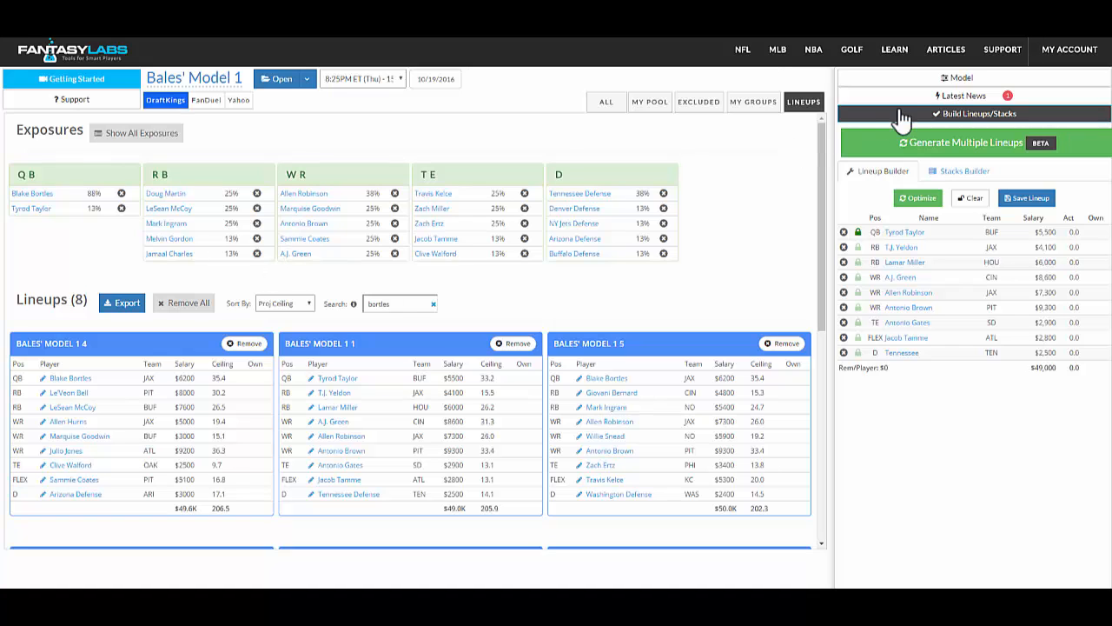
# - Return to the full player list and clear every player from the current lineup
pyautogui.click(620, 108)
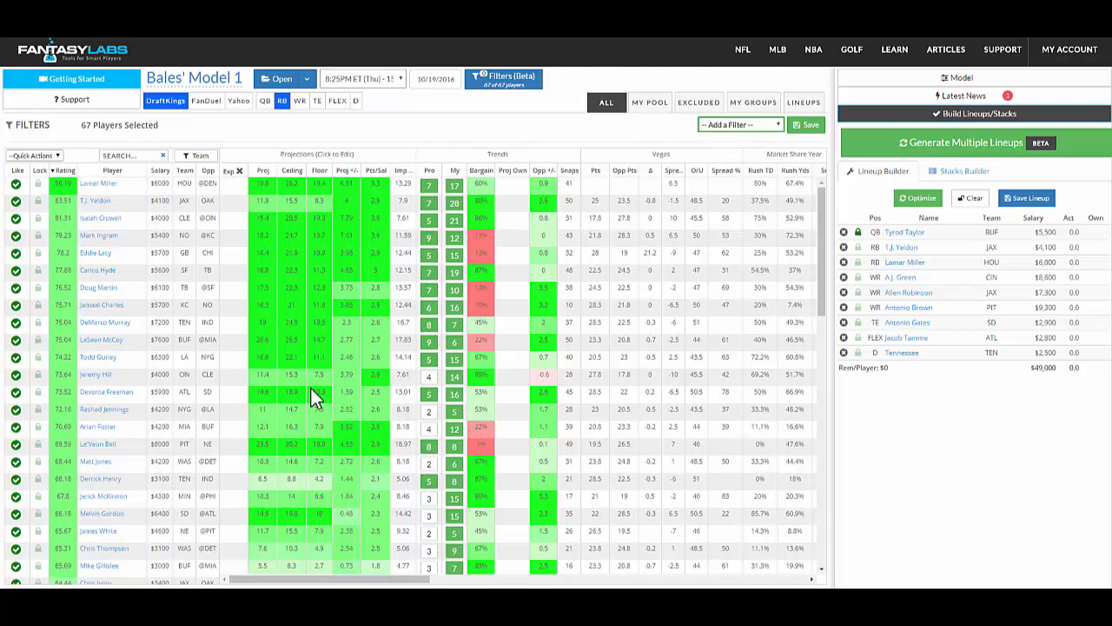
pyautogui.click(971, 200)
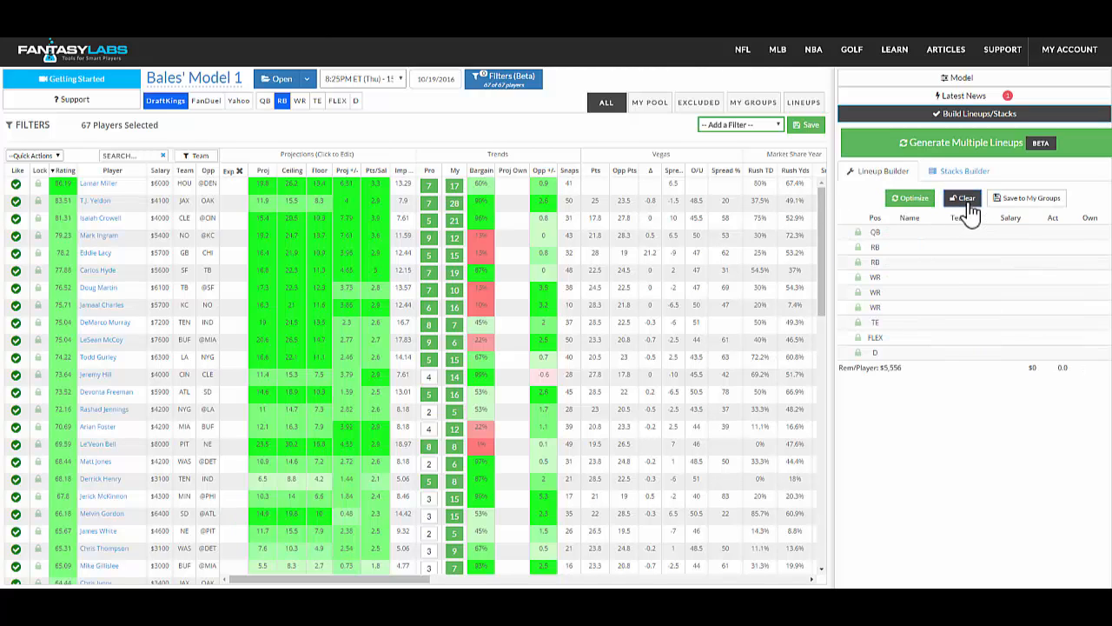